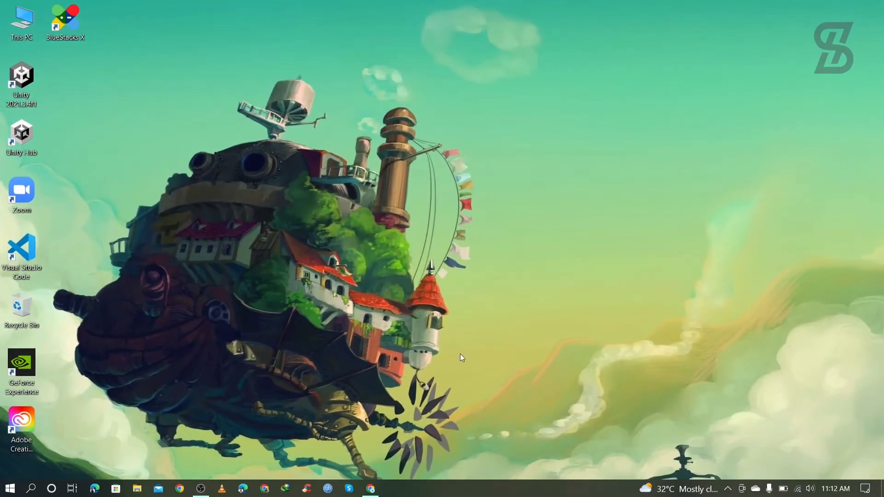
# Restore the Chrome window showing Google results for 'datagrip' from the taskbar.
pyautogui.click(371, 489)
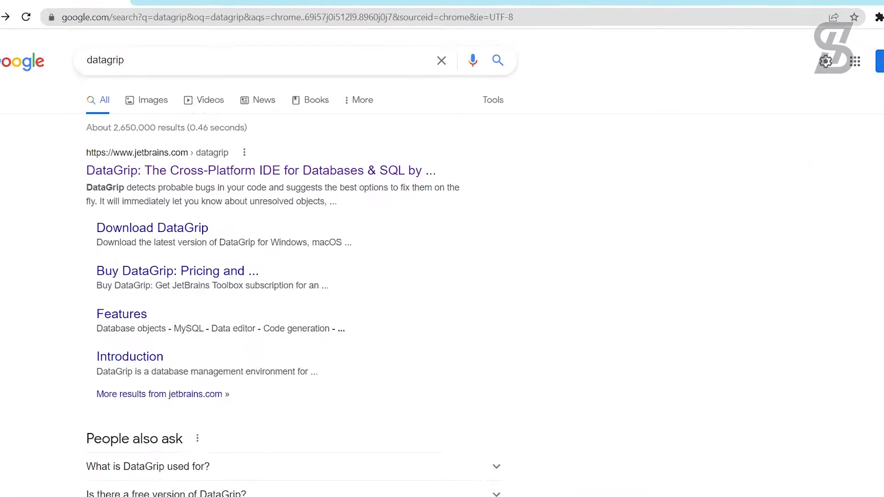
# Open the jetbrains.com DataGrip page from the top Google search result.
pyautogui.moveTo(135, 60); pyautogui.dragTo(75, 71)
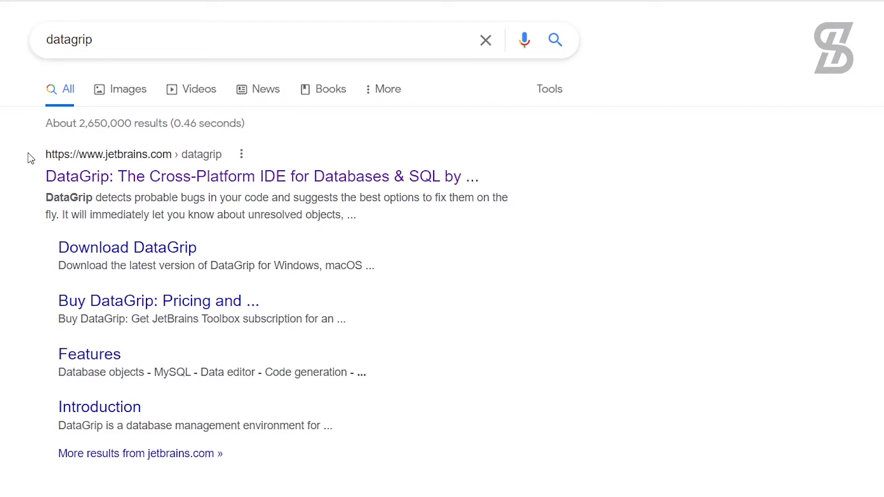
pyautogui.moveTo(28, 156); pyautogui.dragTo(178, 159)
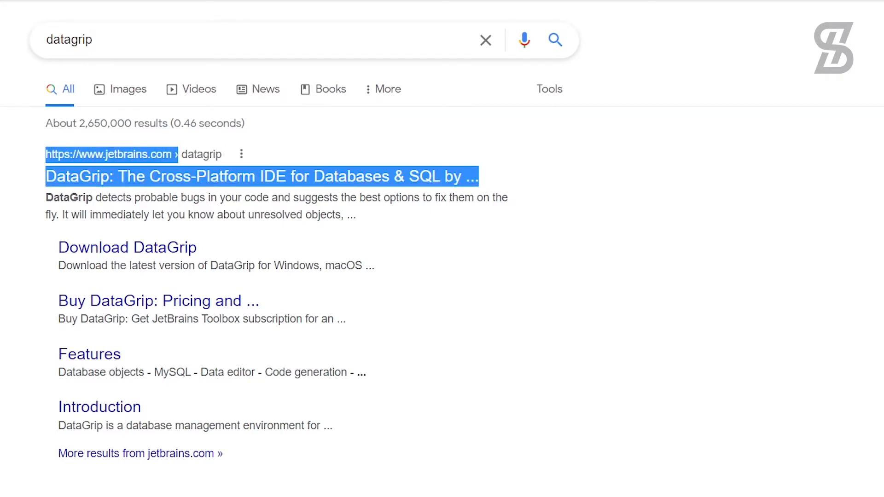
pyautogui.click(24, 179)
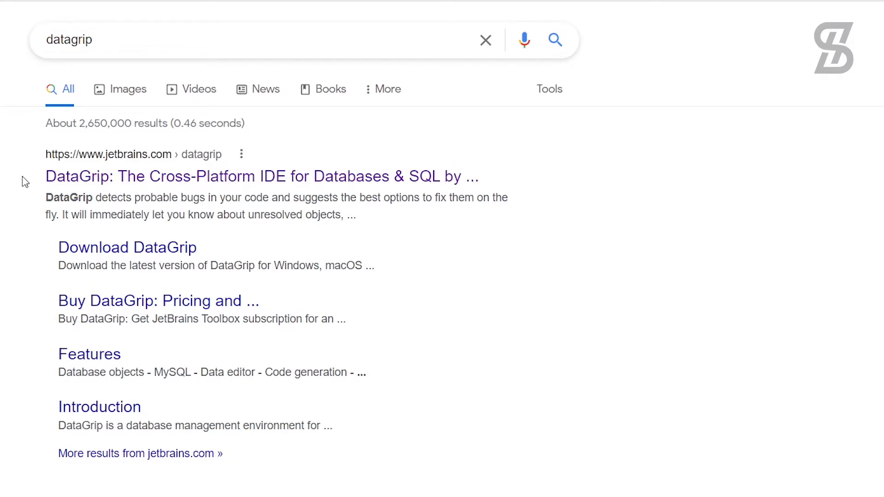
pyautogui.click(87, 180)
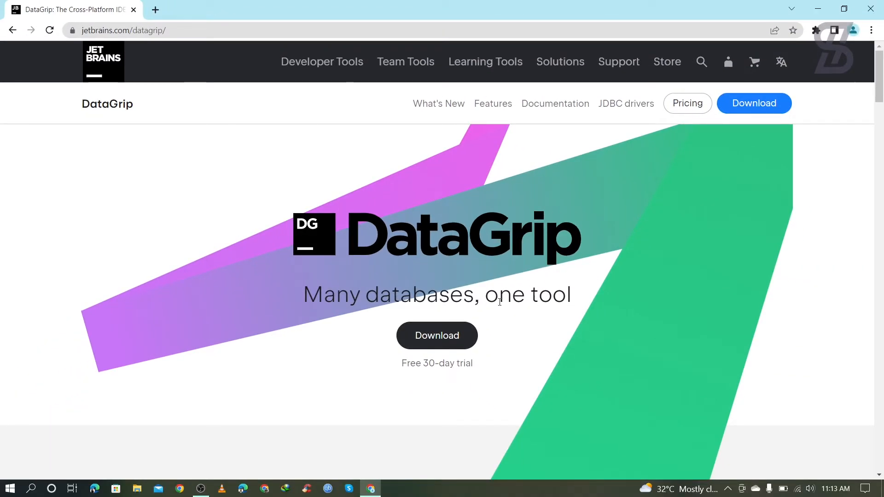
# Browse the DataGrip homepage, then go to the Download page showing version 2022.2.
pyautogui.scroll(-4, 263, 311)
pyautogui.scroll(-6, 264, 314)
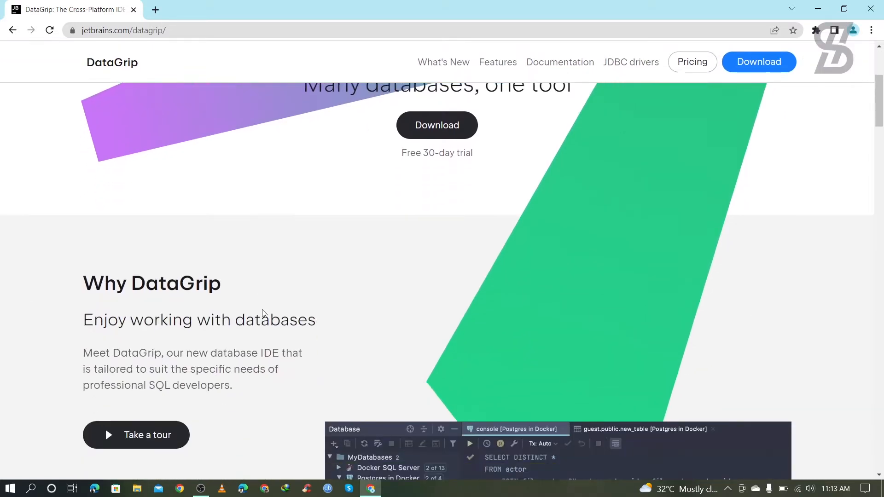
pyautogui.scroll(-3, 262, 314)
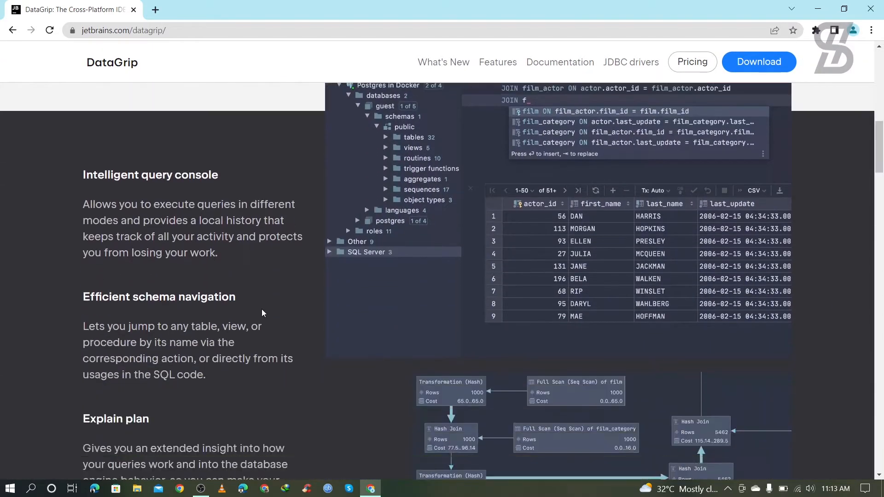
pyautogui.scroll(10, 263, 312)
pyautogui.scroll(3, 263, 311)
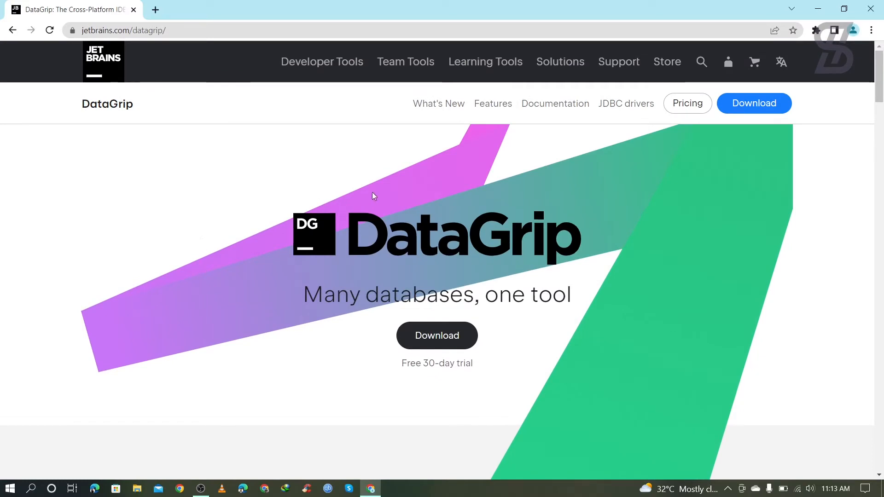
pyautogui.click(759, 104)
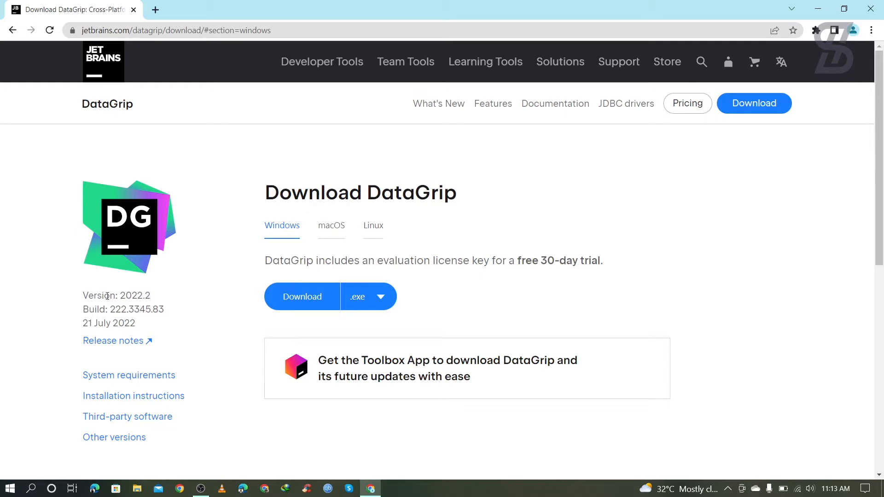
pyautogui.moveTo(121, 297); pyautogui.dragTo(156, 300)
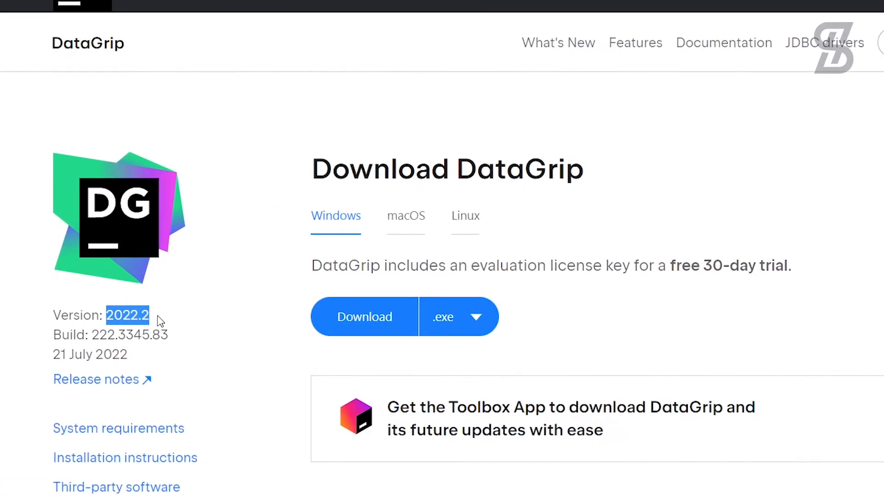
pyautogui.click(158, 317)
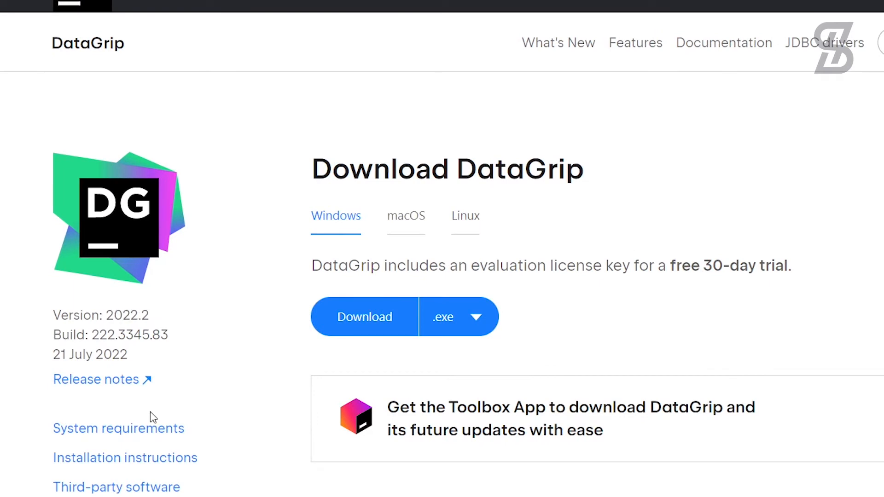
pyautogui.click(124, 435)
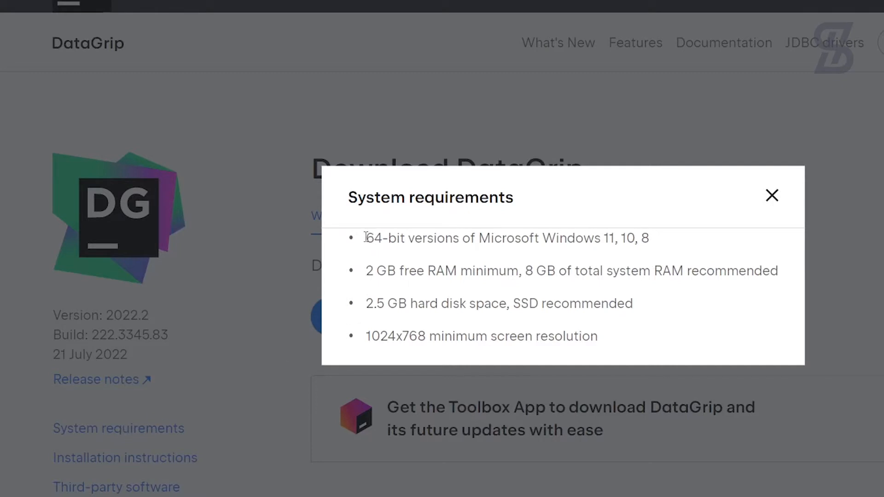
pyautogui.moveTo(366, 238); pyautogui.dragTo(658, 237)
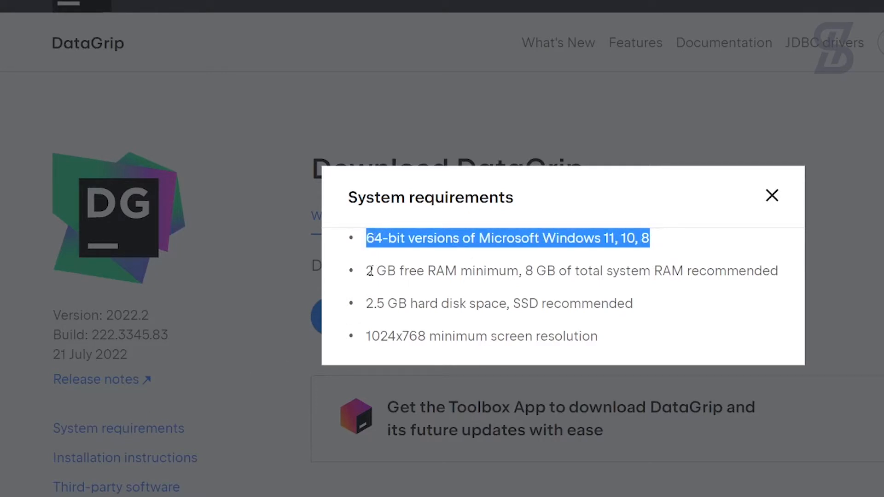
pyautogui.moveTo(366, 271); pyautogui.dragTo(634, 272)
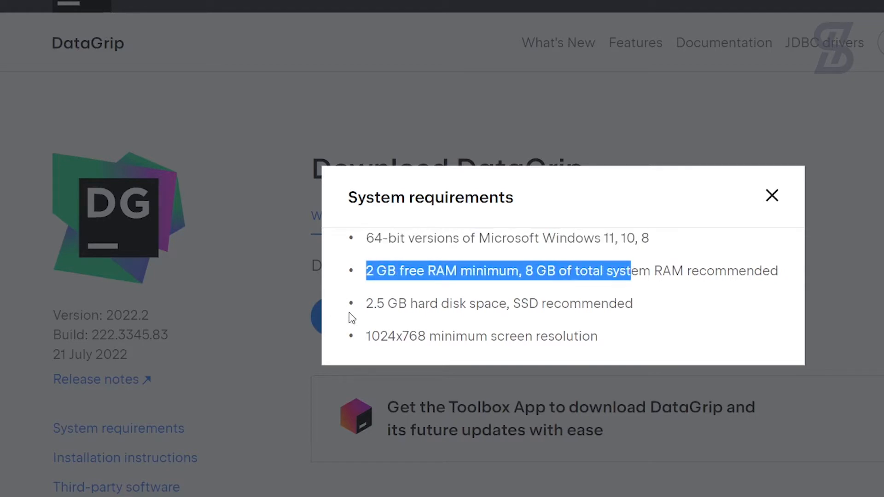
pyautogui.moveTo(367, 305); pyautogui.dragTo(638, 305)
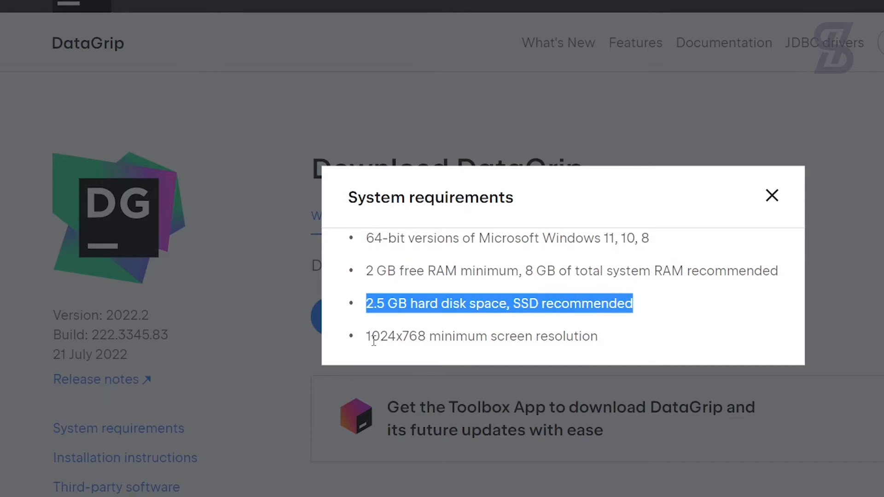
pyautogui.click(772, 197)
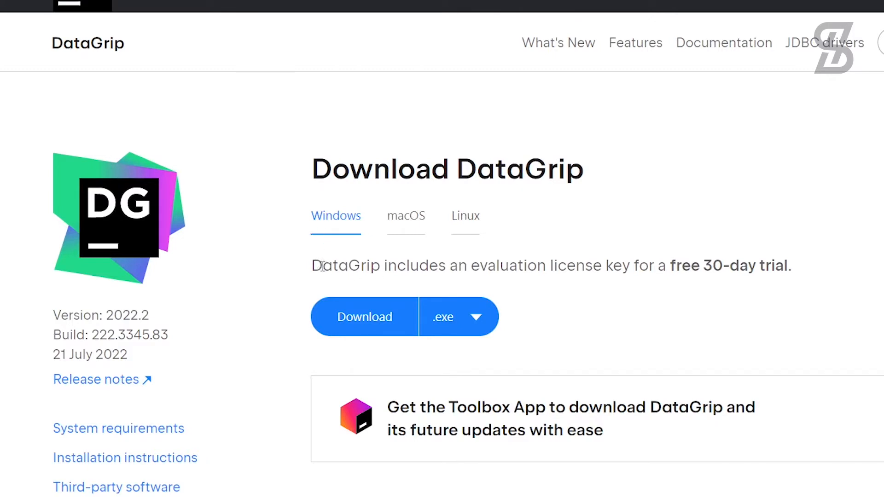
# Download the DataGrip 2022.2 Windows .exe installer, noting the free 30-day trial.
pyautogui.moveTo(312, 266); pyautogui.dragTo(791, 251)
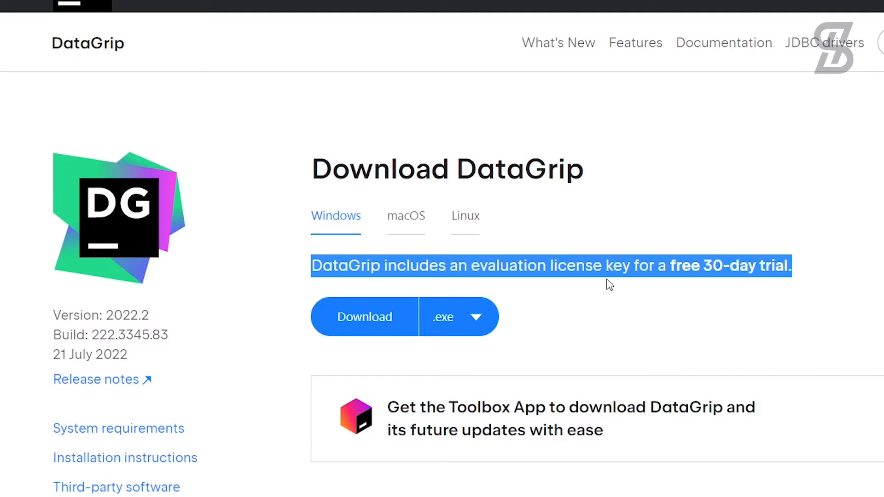
pyautogui.click(547, 282)
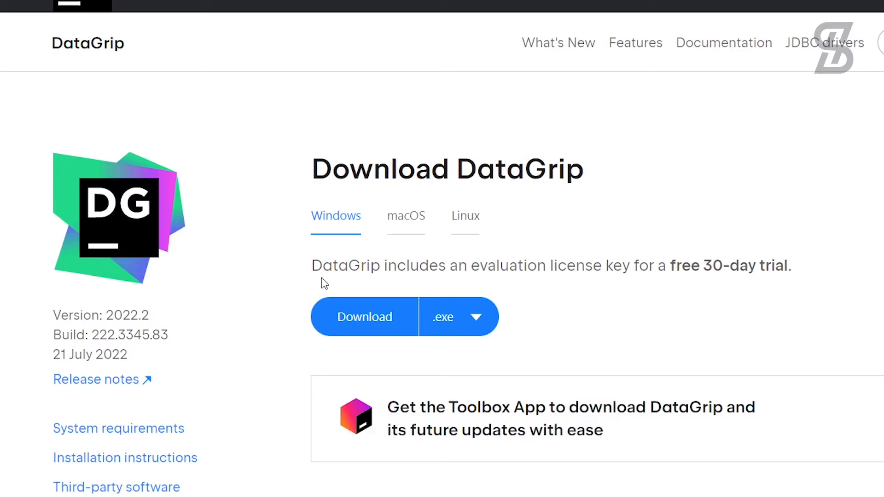
pyautogui.click(370, 319)
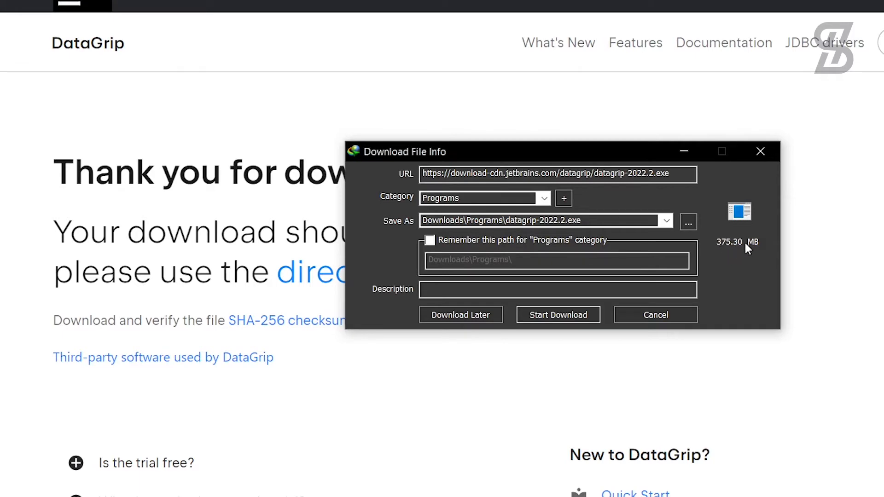
# Save datagrip-2022.2.exe into Downloads\Programs via Internet Download Manager and launch it.
pyautogui.click(563, 317)
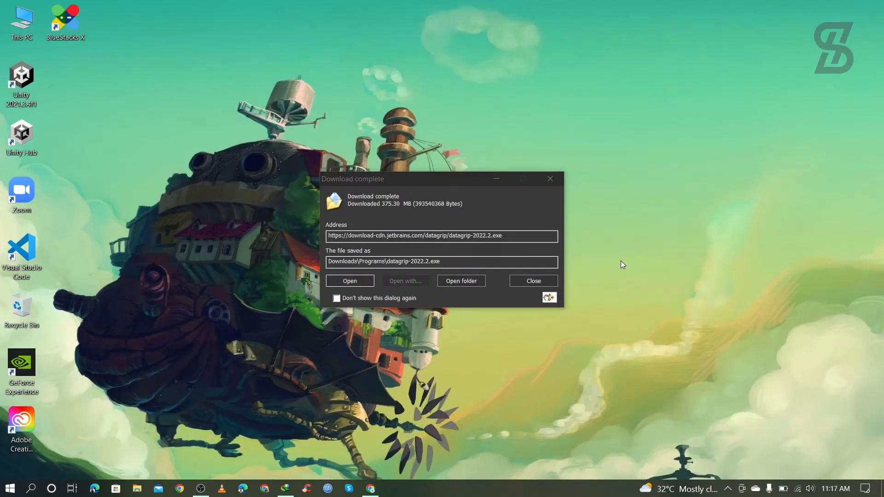
pyautogui.click(468, 281)
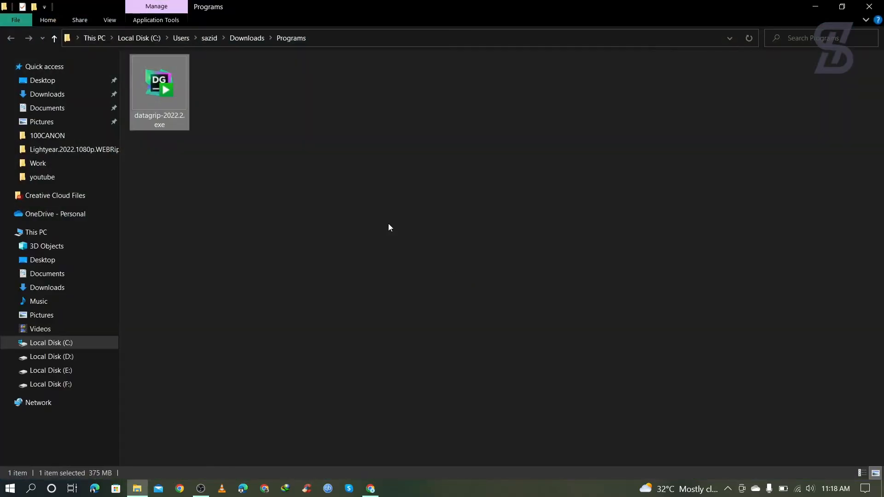
pyautogui.click(842, 6)
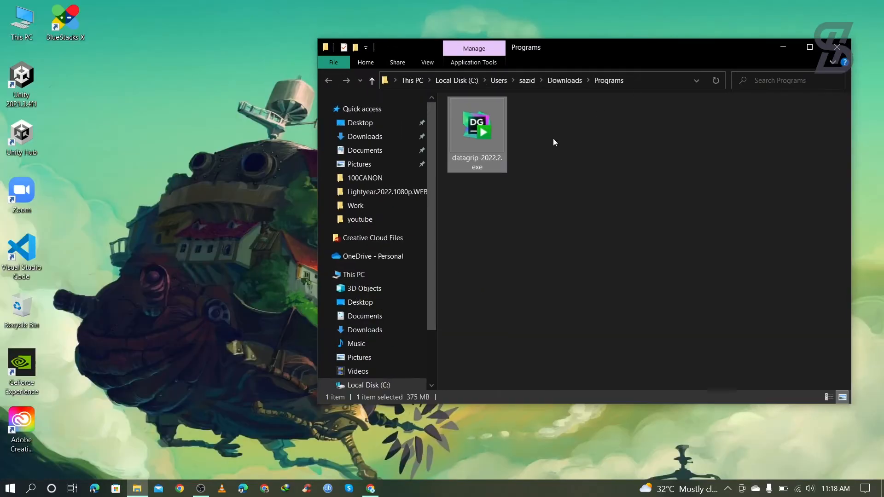
pyautogui.doubleClick(487, 142)
pyautogui.click(785, 48)
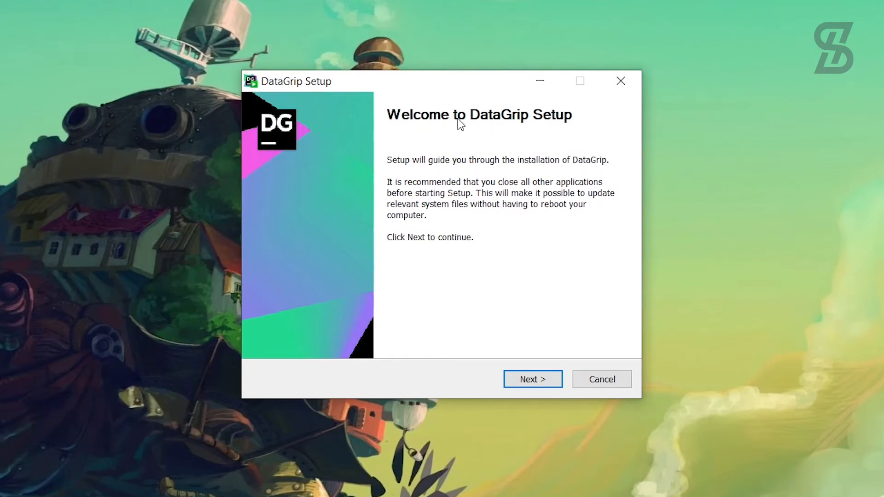
# Keep the default folder; enable desktop shortcut, Open Folder as Project, .sql association and PATH.
pyautogui.click(533, 379)
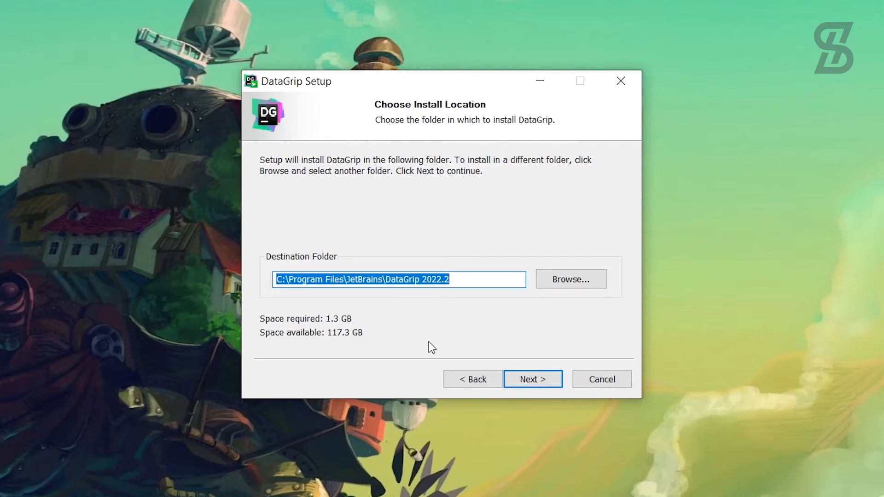
pyautogui.click(536, 381)
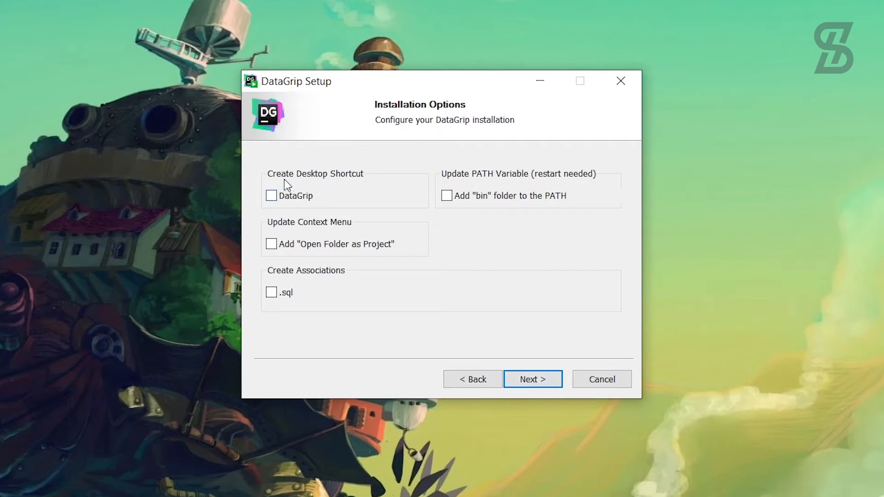
pyautogui.click(273, 201)
pyautogui.click(273, 244)
pyautogui.click(272, 294)
pyautogui.click(447, 196)
pyautogui.click(542, 384)
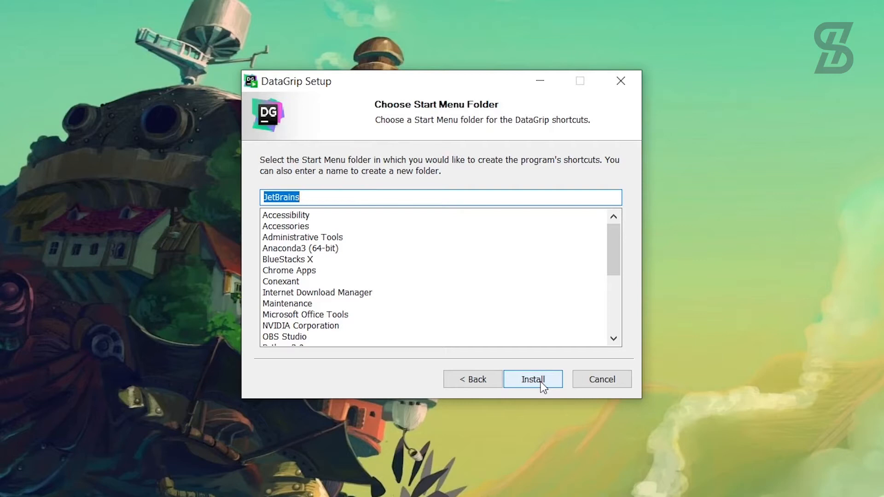
# Install into the JetBrains Start Menu folder and choose Reboot now to finish.
pyautogui.click(542, 383)
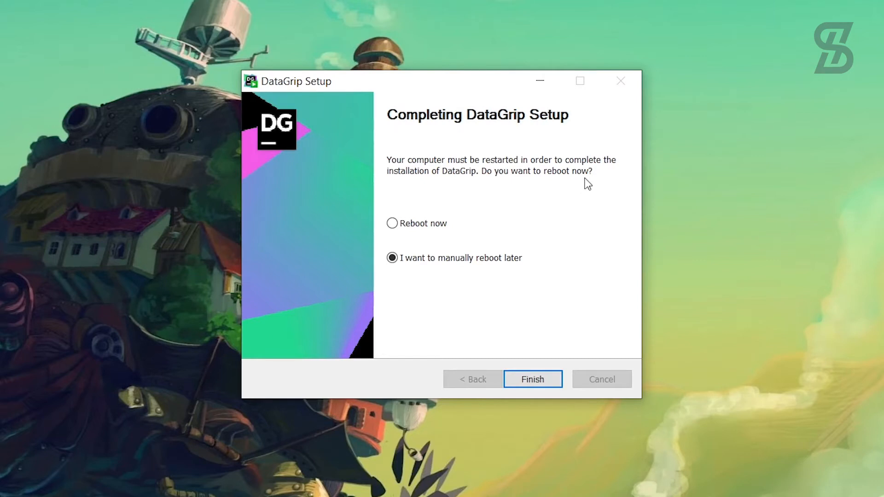
pyautogui.click(393, 225)
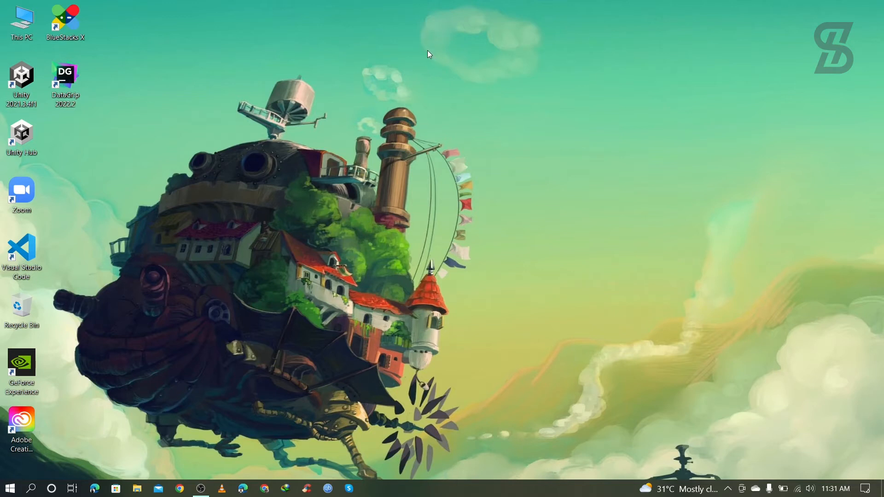
# Launch DataGrip without importing settings and start a JetBrains Account licence login.
pyautogui.doubleClick(68, 76)
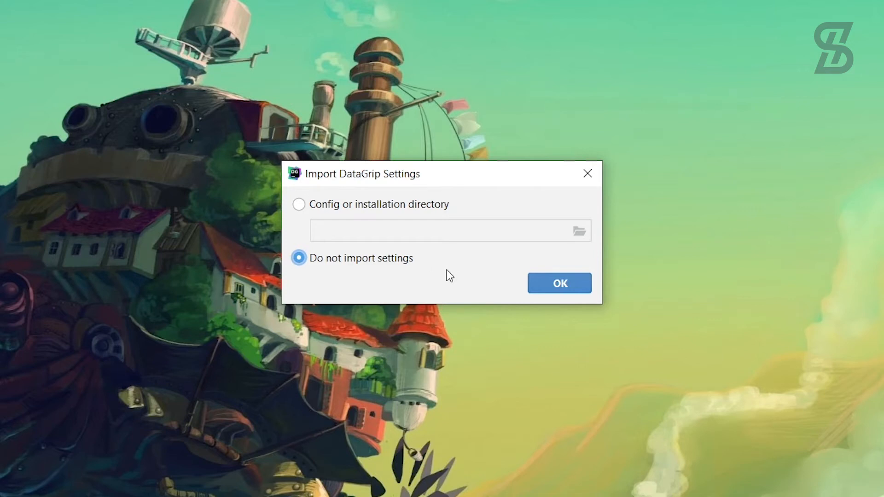
pyautogui.click(565, 285)
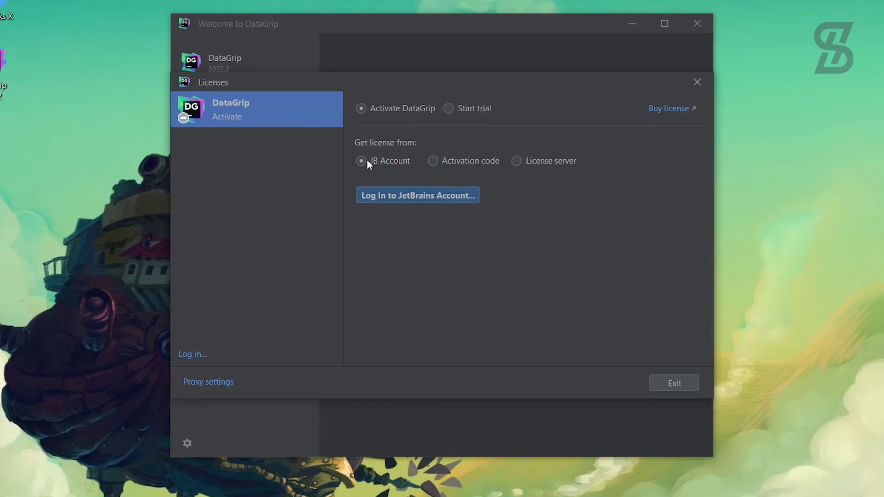
pyautogui.click(385, 201)
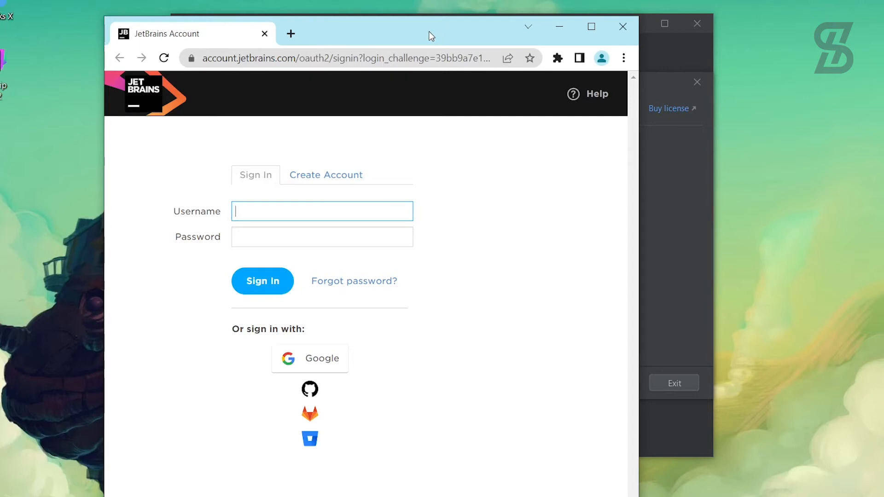
# Sign in with the account username and password, then close the Authorization Successful page.
pyautogui.moveTo(436, 35); pyautogui.dragTo(853, 1)
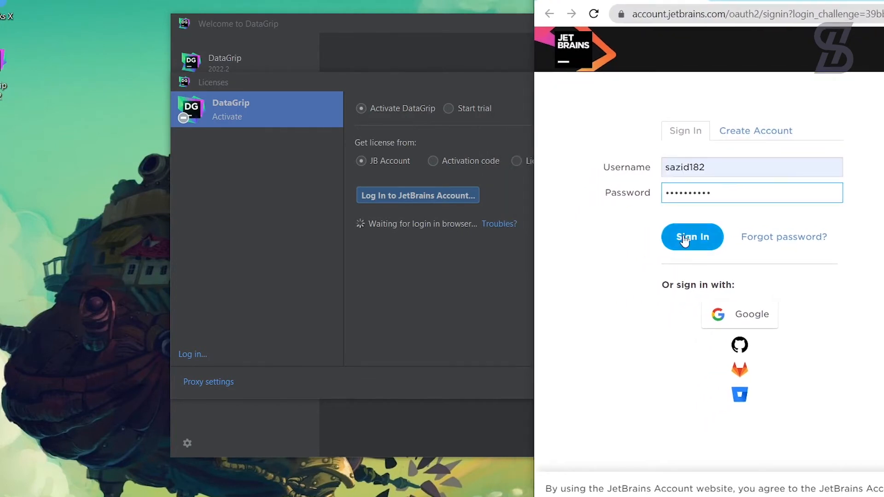
pyautogui.click(686, 242)
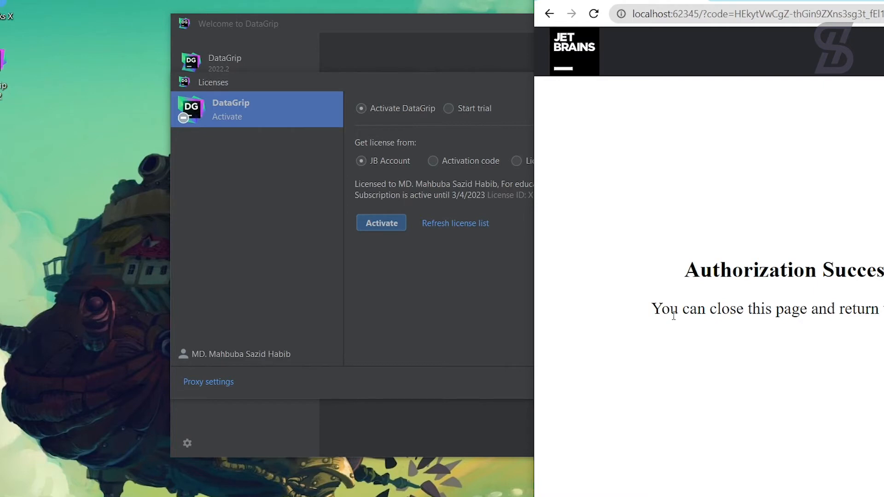
pyautogui.moveTo(815, 1); pyautogui.dragTo(671, 2)
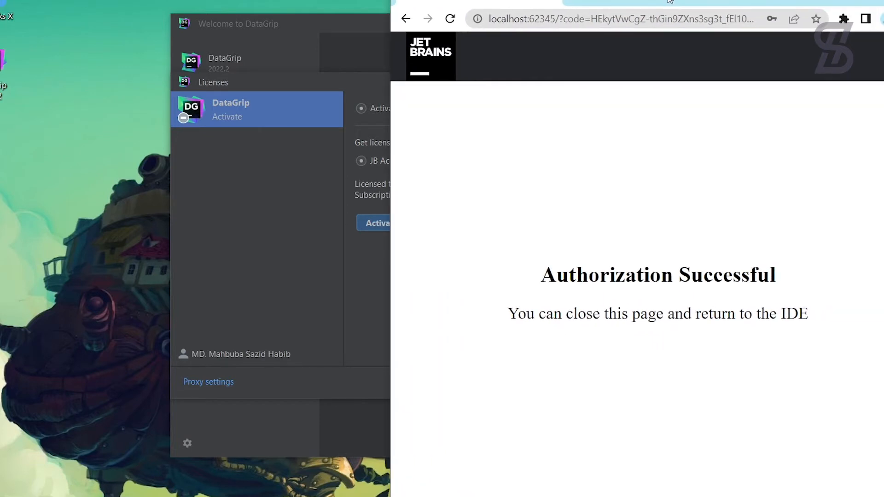
pyautogui.hotkey('alt', 'F4')
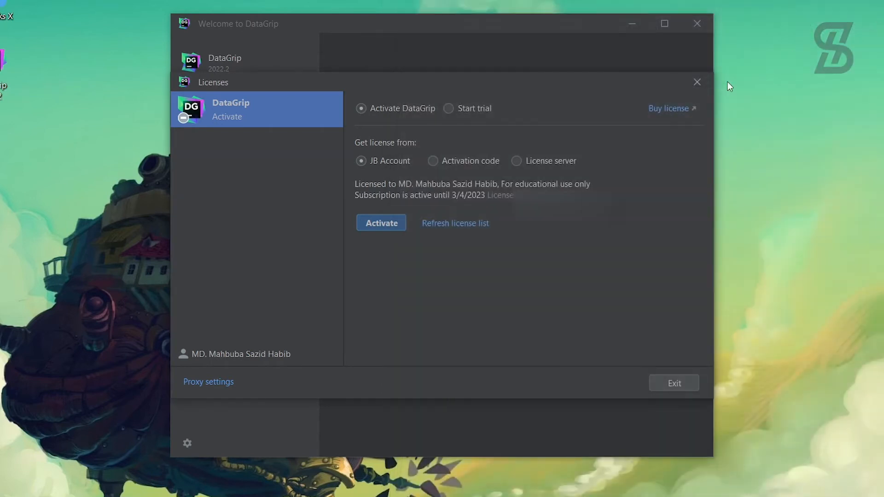
# Activate the educational licence valid until 3/4/2023 and continue to the Welcome screen.
pyautogui.click(380, 225)
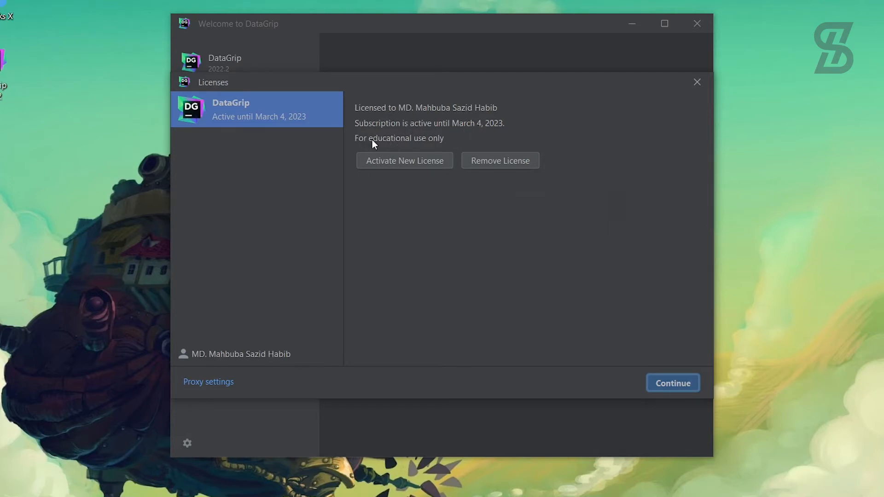
pyautogui.click(681, 390)
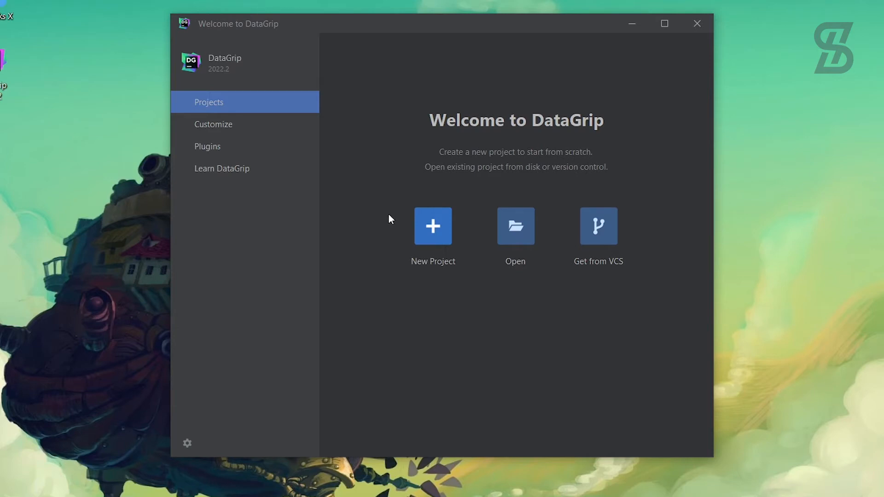
# Create a new DataGrip project named NewSQL.
pyautogui.click(430, 236)
pyautogui.write('NewSQ')
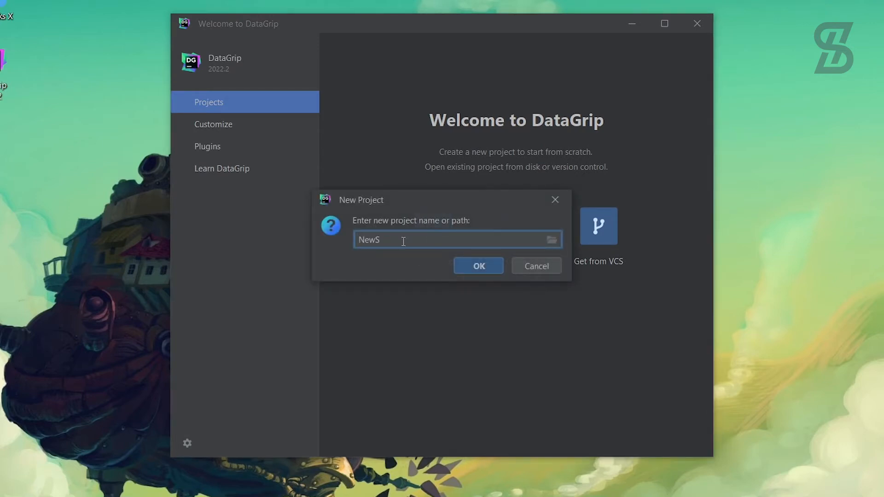
pyautogui.write('L')
pyautogui.click(479, 267)
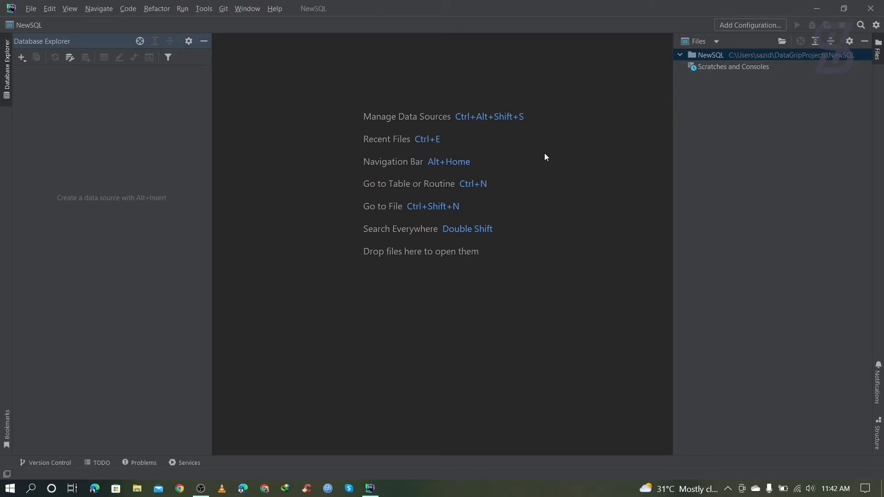
# Add a new PostgreSQL data source for postgres@localhost on port 5432.
pyautogui.click(22, 57)
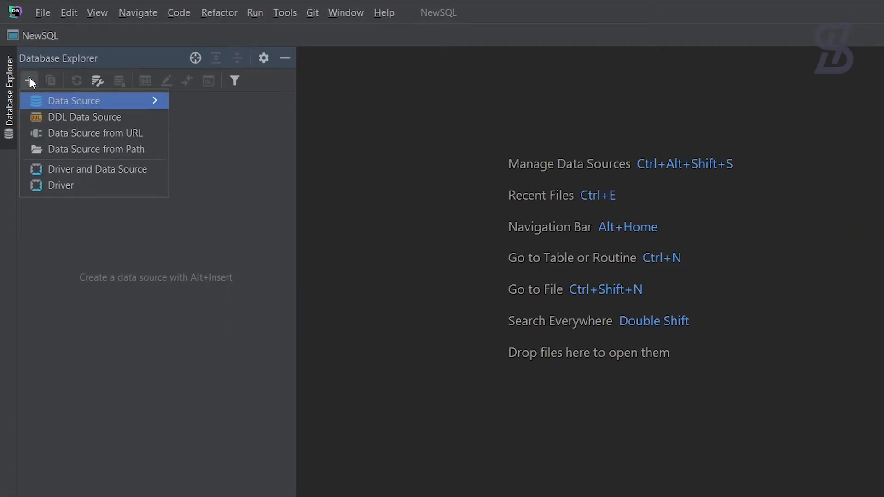
pyautogui.moveTo(81, 104)
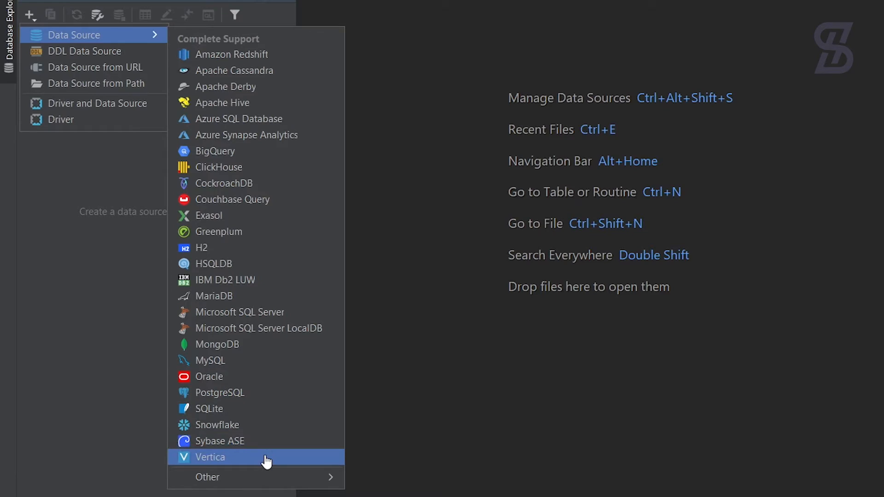
pyautogui.moveTo(272, 477)
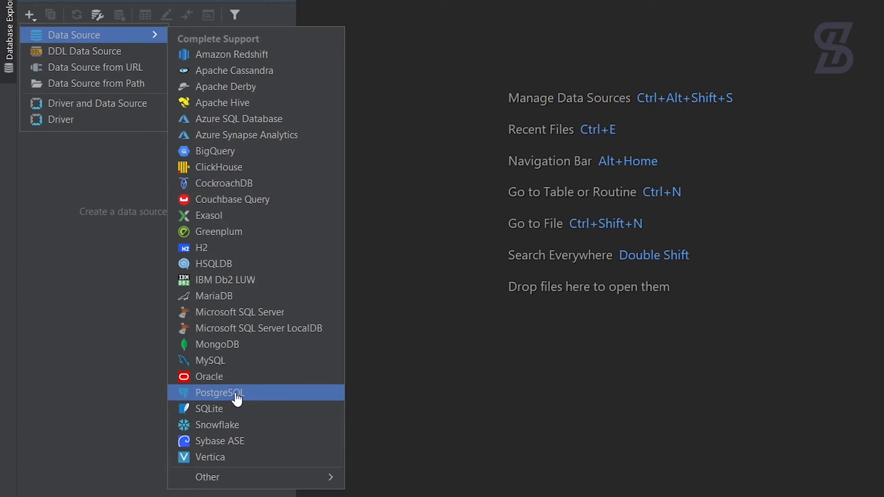
pyautogui.click(220, 393)
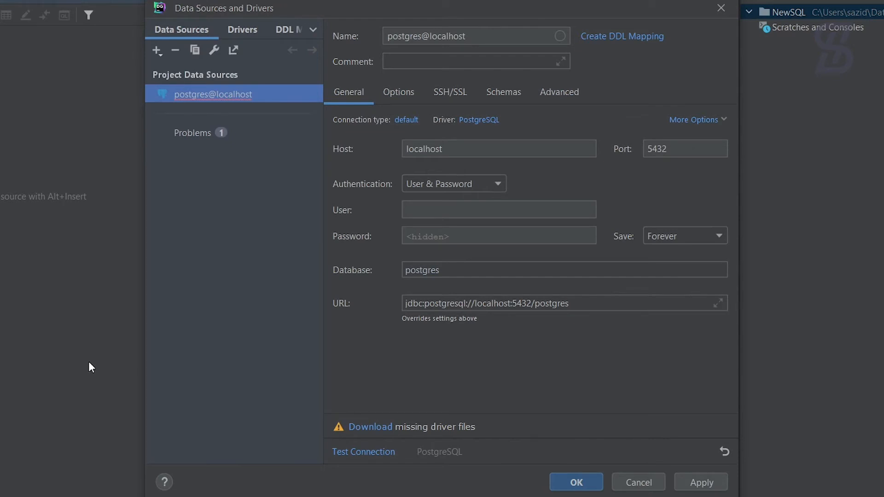
# Enter user name postgres and the account password for the connection.
pyautogui.click(434, 211)
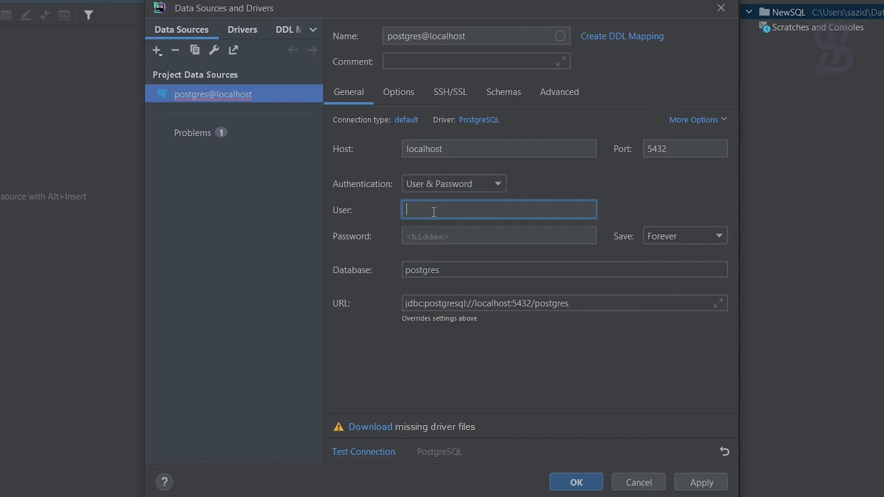
pyautogui.write('postgres')
pyautogui.click(470, 233)
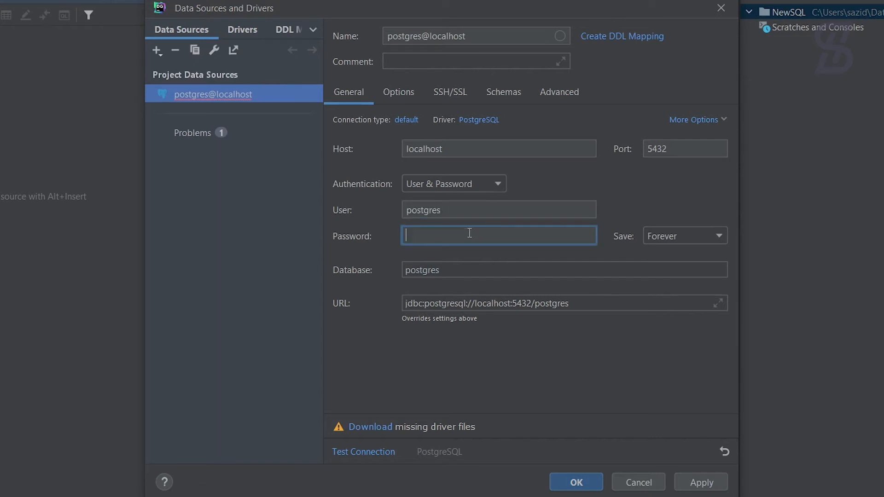
pyautogui.write('12345678')
# Download the missing PostgreSQL driver files, test the connection successfully, and save the data source.
pyautogui.moveTo(585, 306); pyautogui.dragTo(399, 306)
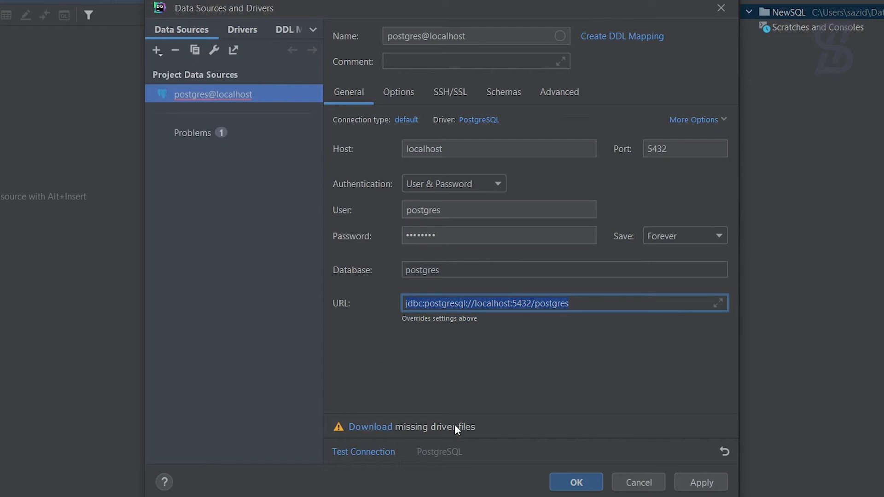
pyautogui.click(370, 426)
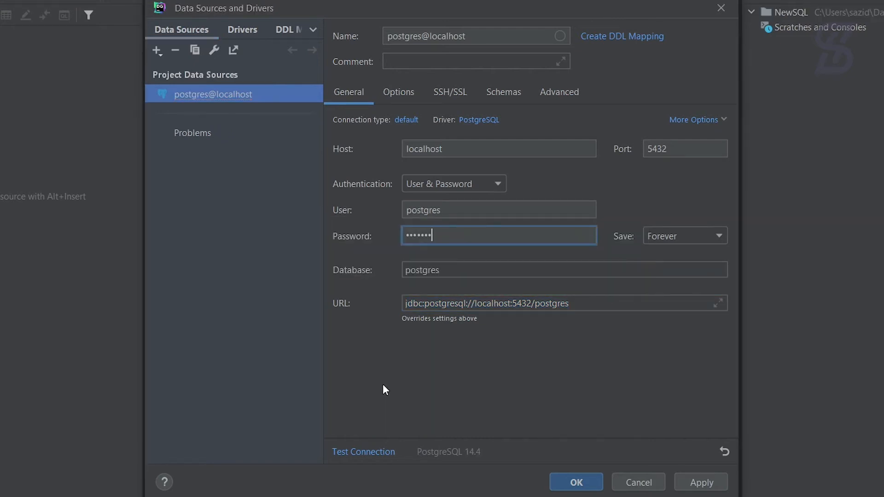
pyautogui.click(358, 453)
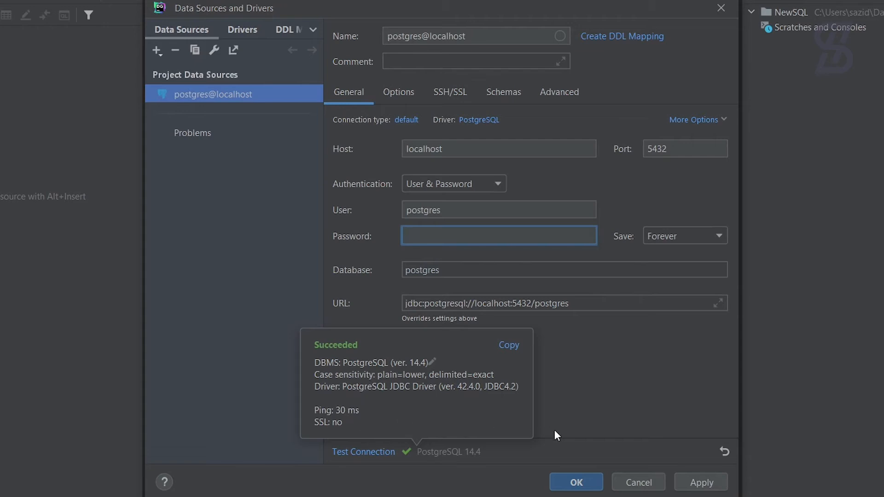
pyautogui.click(562, 478)
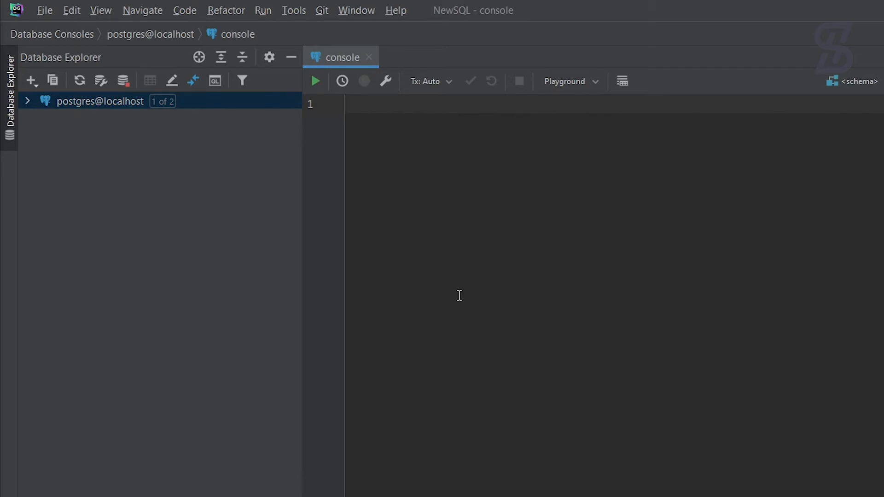
# Write and run 'create database sazidDB;' in the console using keyword autocomplete.
pyautogui.write('c')
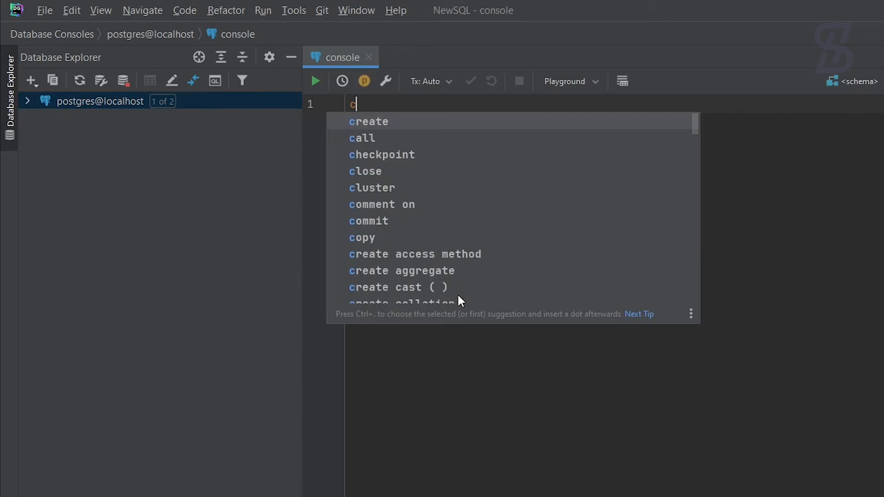
pyautogui.press('Return')
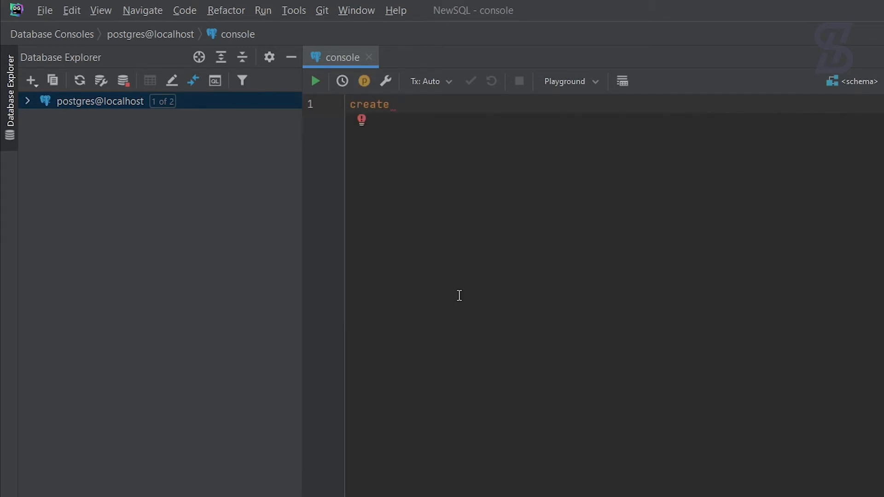
pyautogui.write('d')
pyautogui.press('Return')
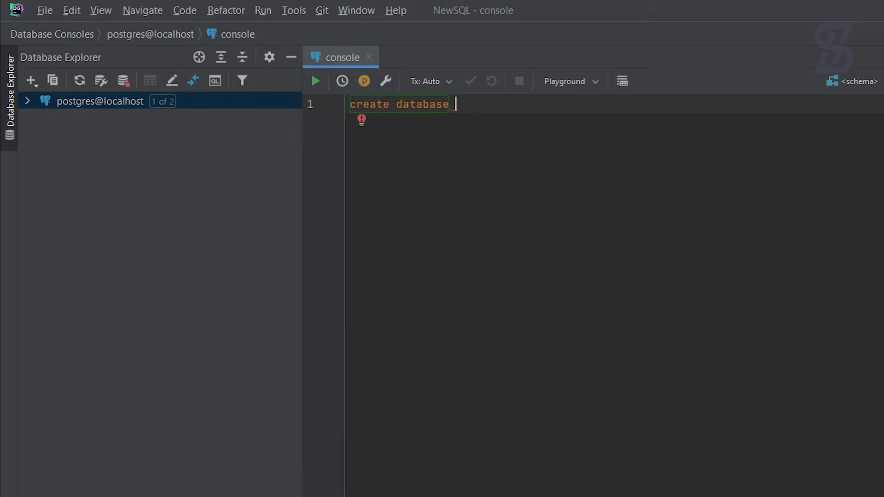
pyautogui.write('sazidD')
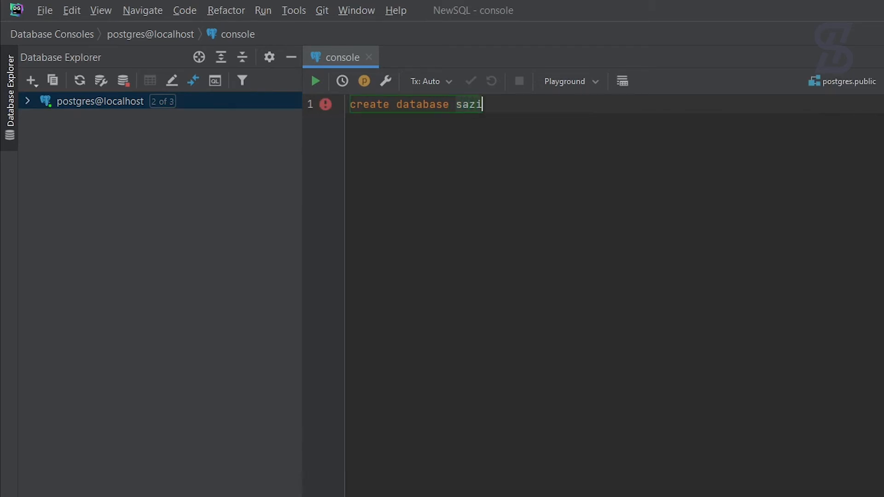
pyautogui.write('B;')
pyautogui.click(79, 36)
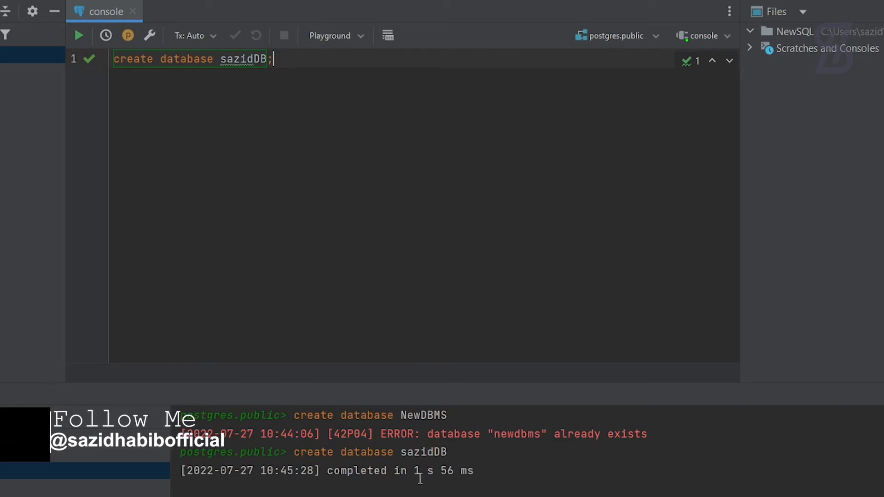
# Start a create table UserTable statement with its first column userID int.
pyautogui.press('Return')
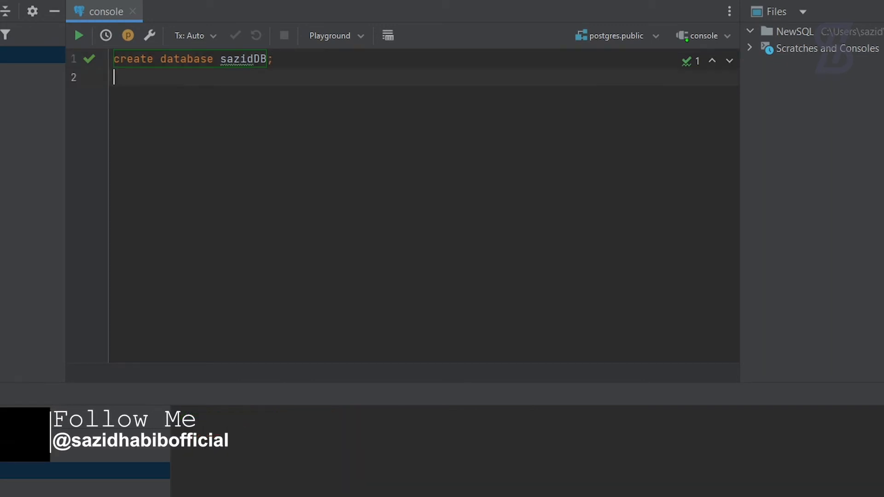
pyautogui.write('create ')
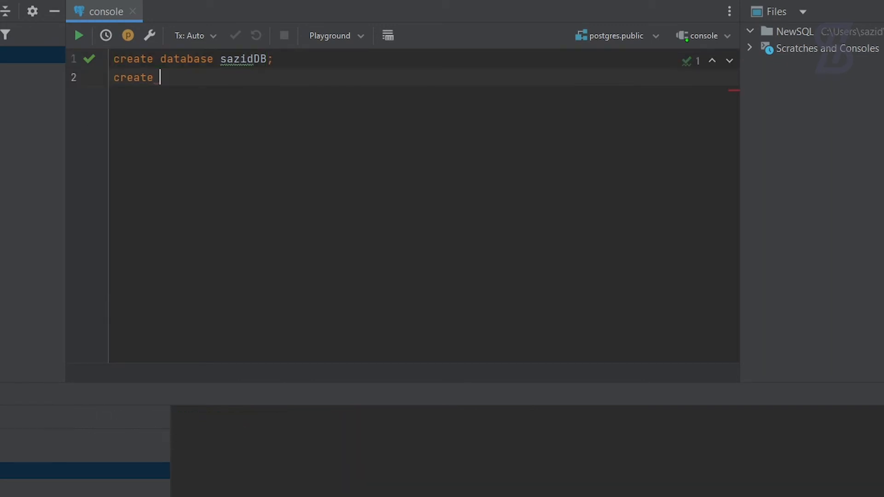
pyautogui.write('ta')
pyautogui.press('Return')
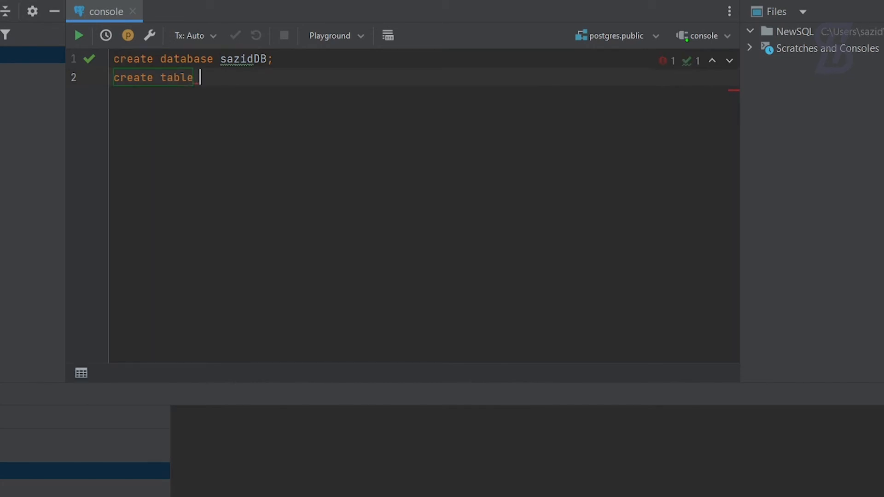
pyautogui.write('UserTable(')
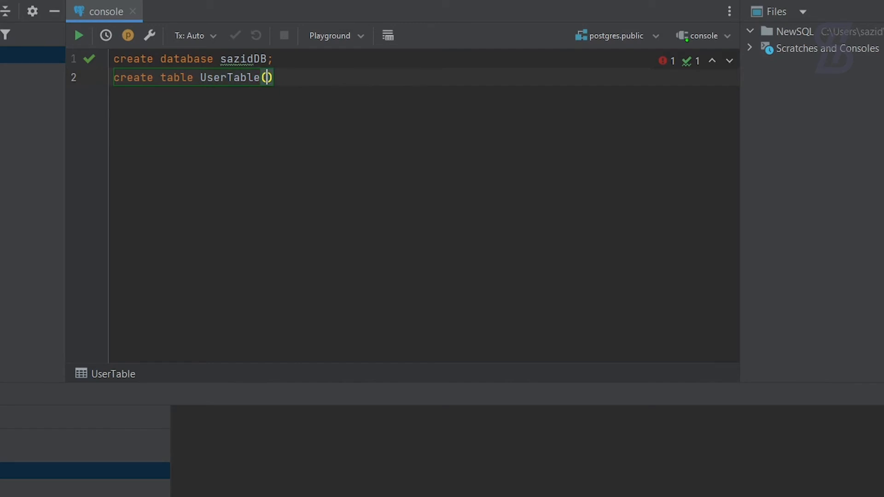
pyautogui.press('Return')
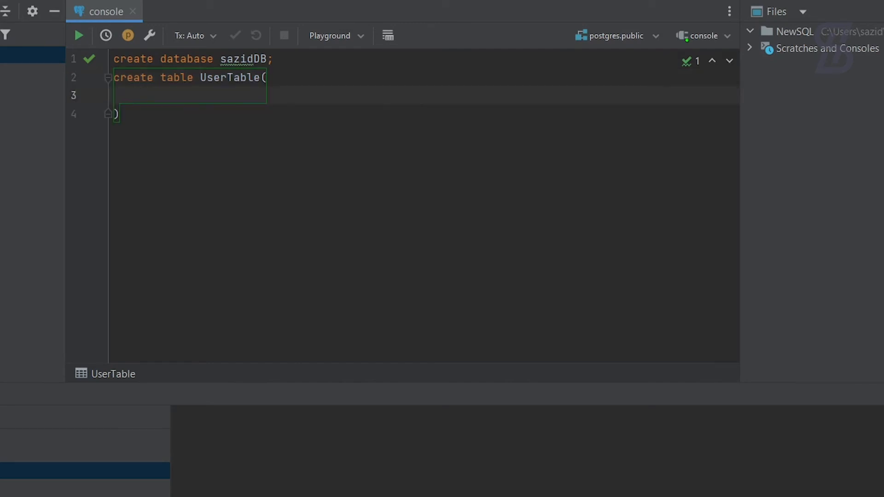
pyautogui.write('userI')
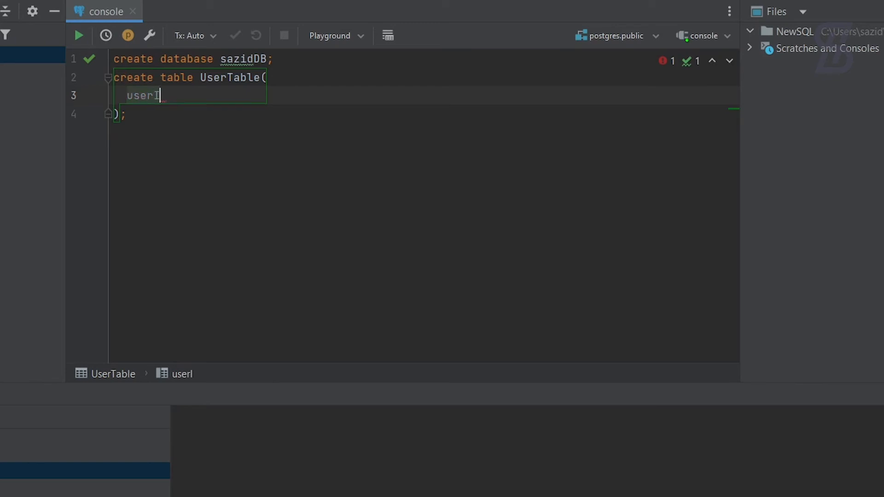
pyautogui.write('D in')
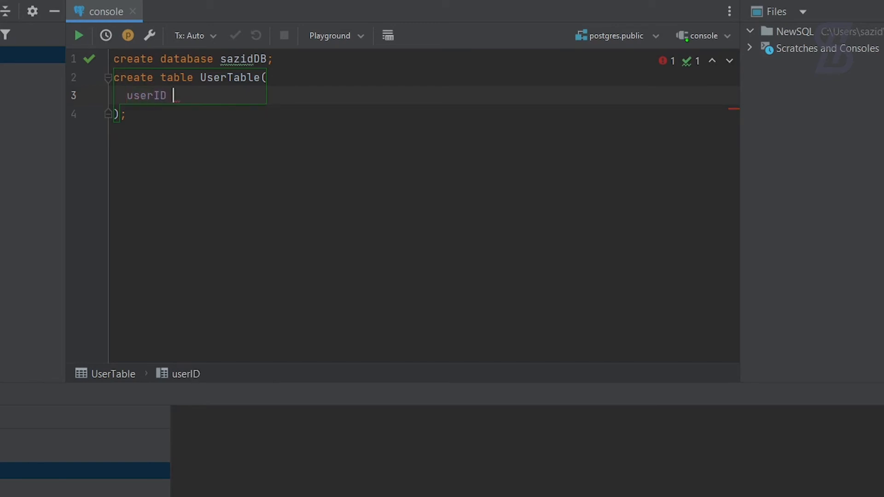
pyautogui.write('t;')
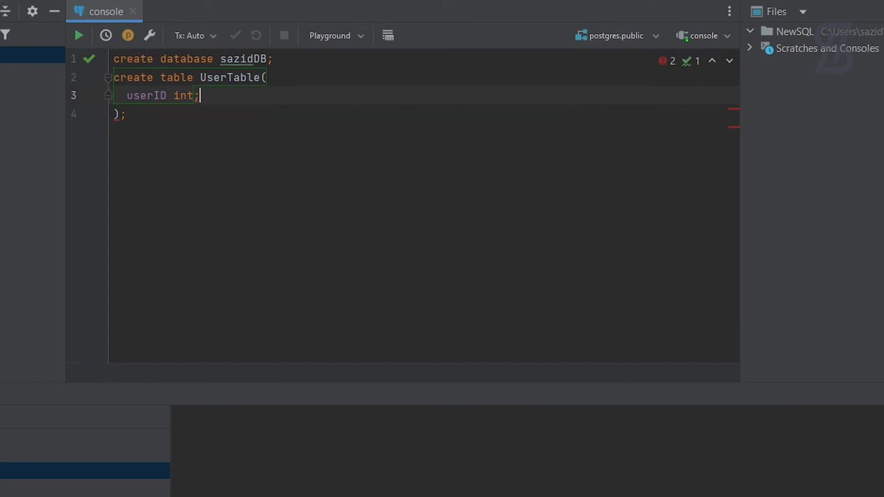
pyautogui.press('BackSpace')
pyautogui.write(',')
pyautogui.press('Return')
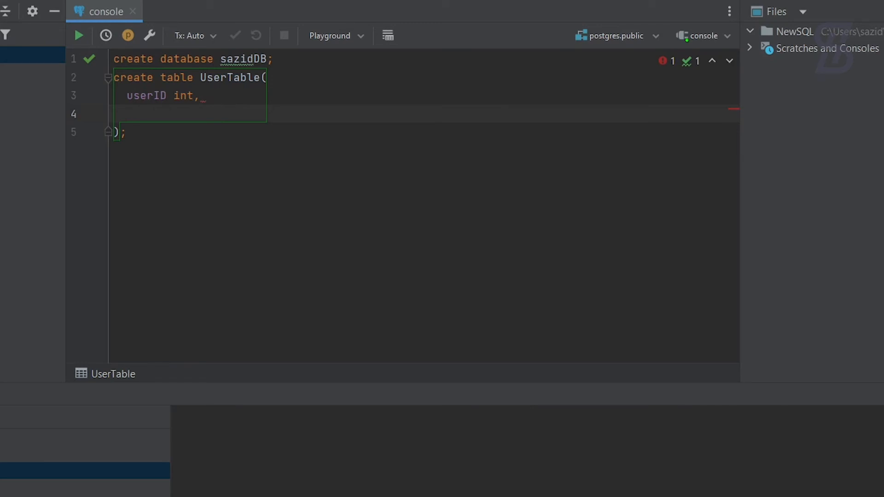
# Add the columns name varchar(250) and phoneNo varchar(100) to the statement.
pyautogui.write('name')
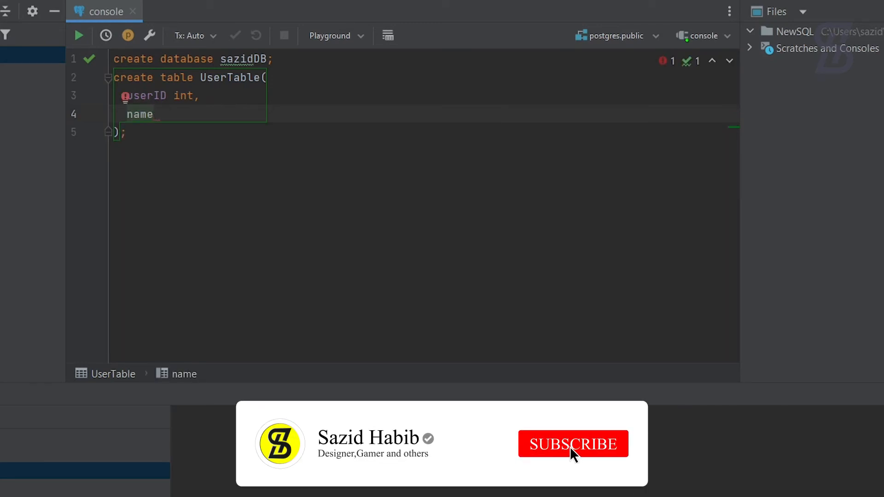
pyautogui.write(' va')
pyautogui.press('Down')
pyautogui.press('Down')
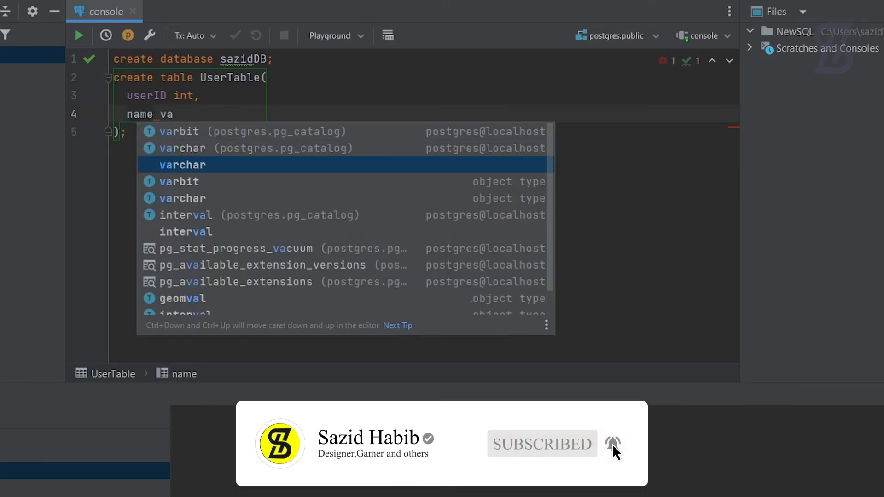
pyautogui.press('Return')
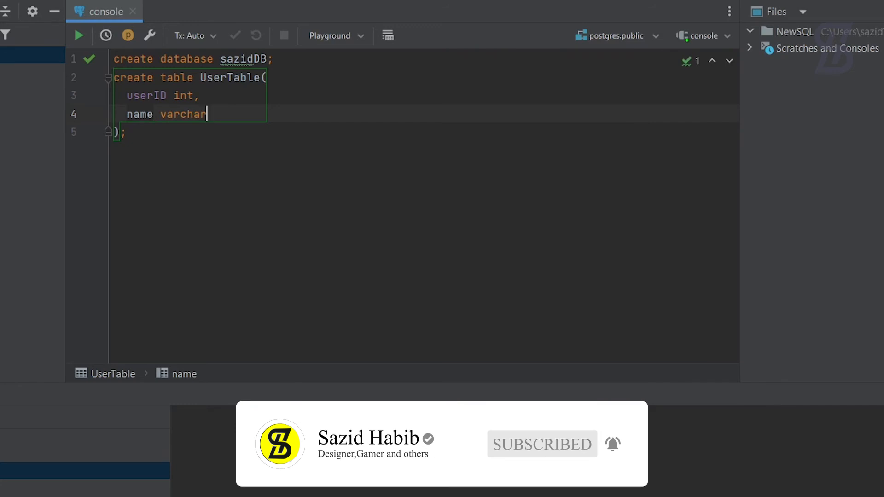
pyautogui.write('(')
pyautogui.write('50),')
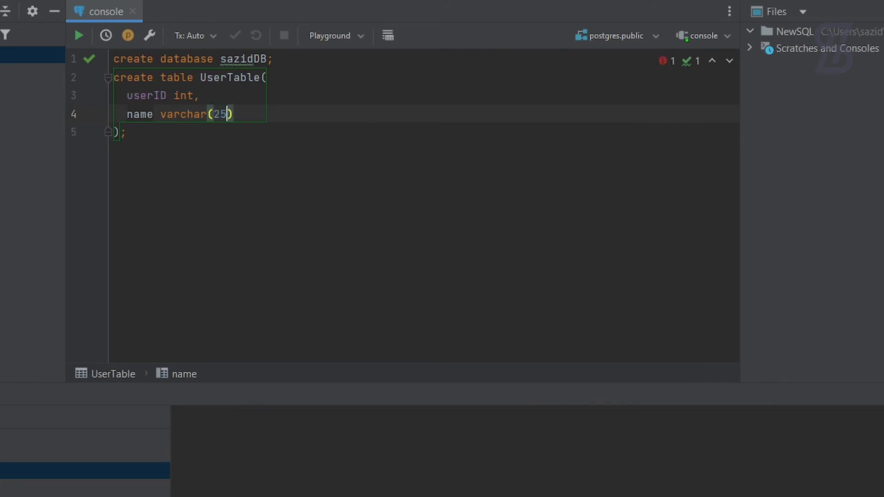
pyautogui.press('Return')
pyautogui.write('ph')
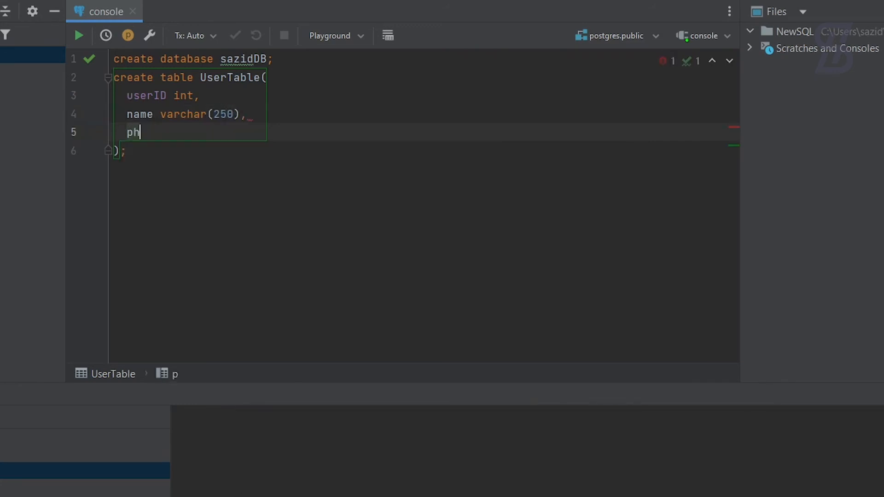
pyautogui.write('oneNo ')
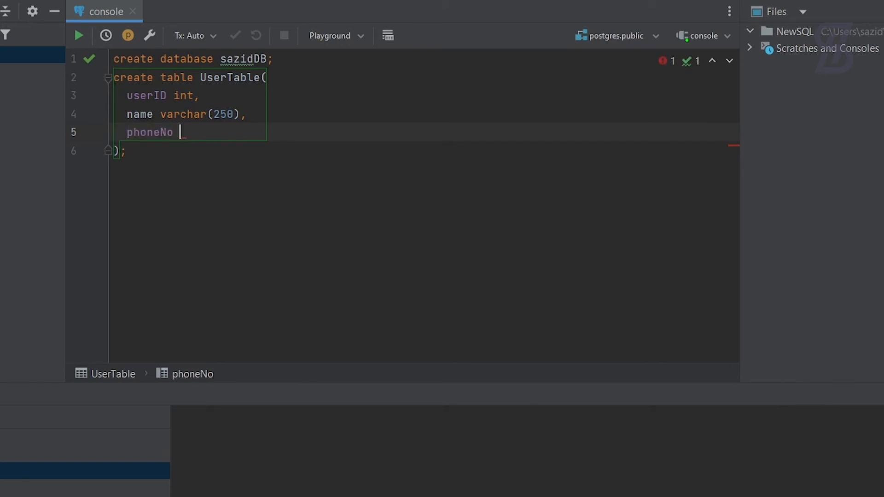
pyautogui.write('varchar(100')
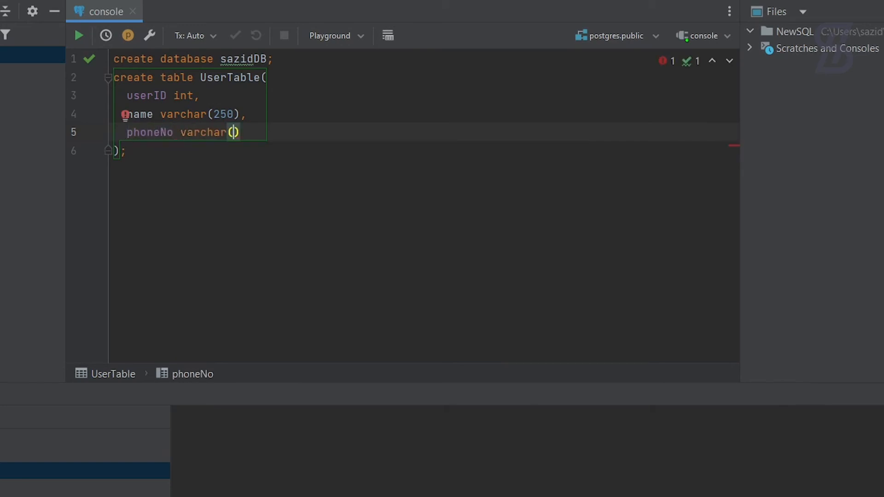
pyautogui.click(159, 158)
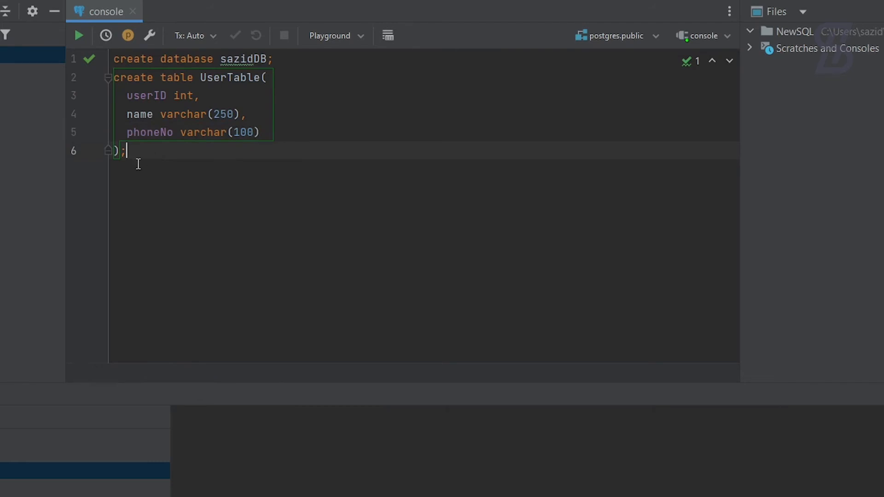
# Run only the create table UserTable statement, then add blank lines below it.
pyautogui.click(80, 36)
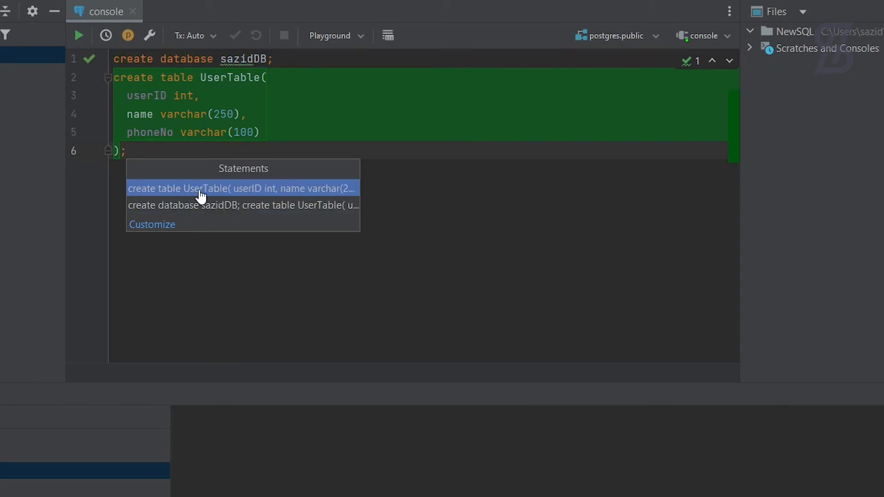
pyautogui.click(239, 196)
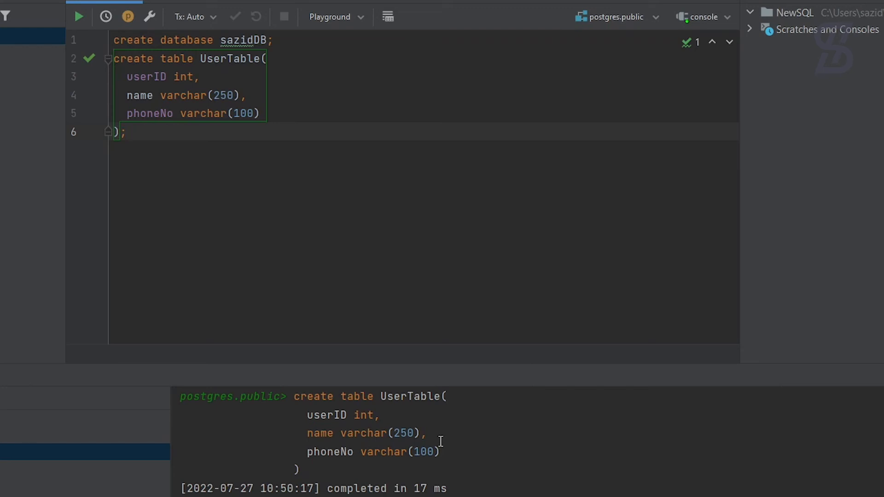
pyautogui.press('Return')
pyautogui.press('Return')
# Write insert into UserTable(userID, name, phoneNo) with autocompleted column names.
pyautogui.write('i')
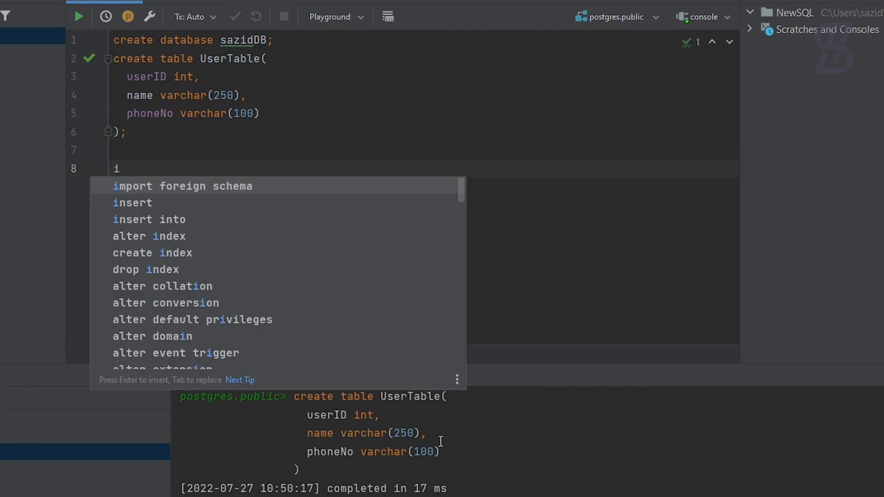
pyautogui.write('ns')
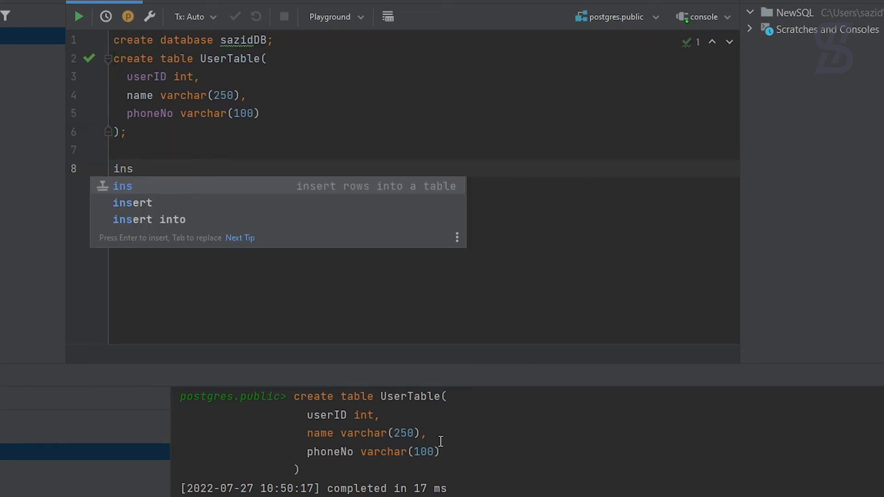
pyautogui.press('Down')
pyautogui.press('Return')
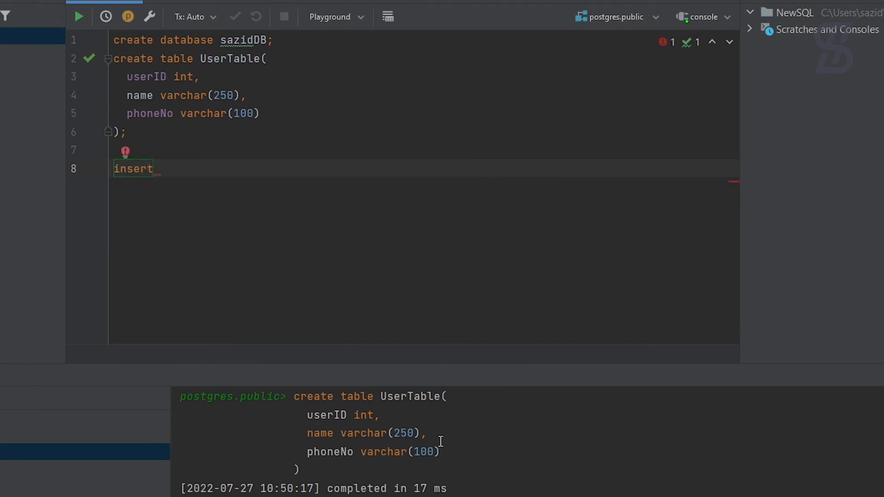
pyautogui.write('in')
pyautogui.press('Escape')
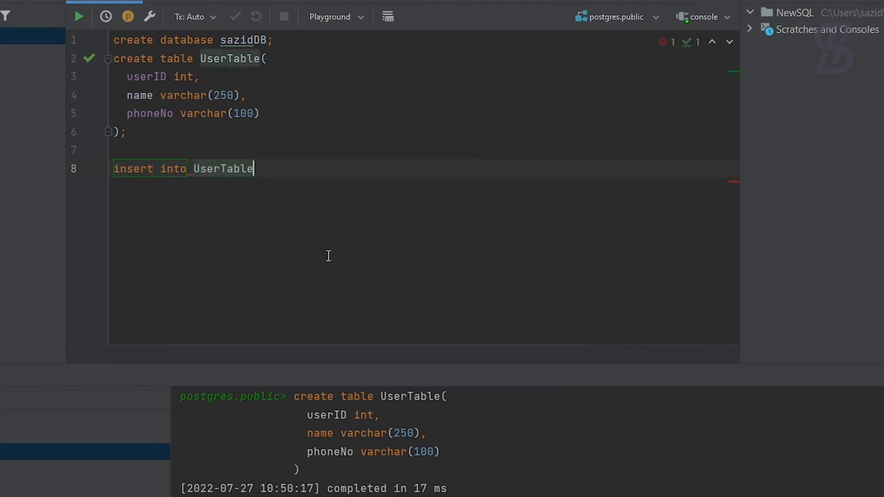
pyautogui.write('(')
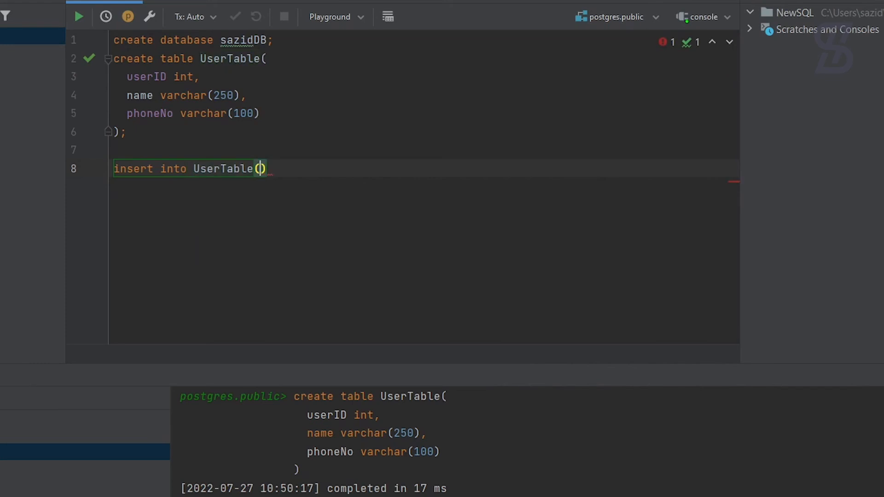
pyautogui.write('u')
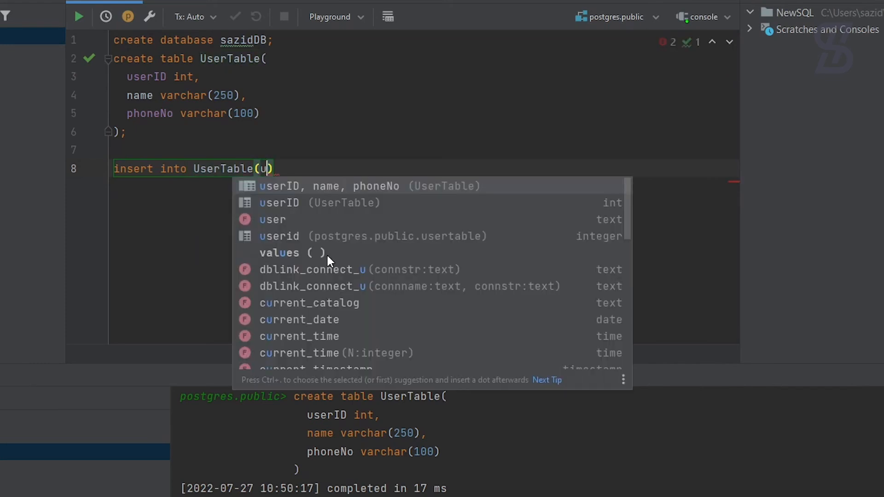
pyautogui.press('Return')
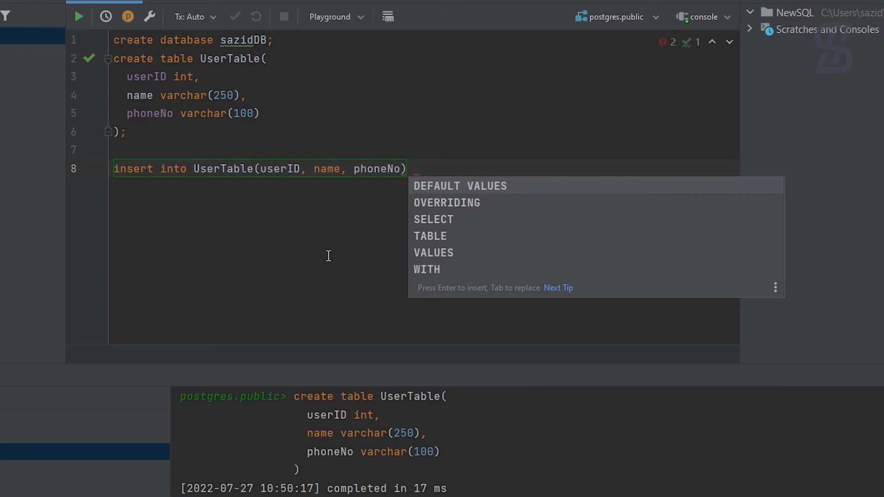
# Add VALUES on its own line with userID 101, a person's name and phone number.
pyautogui.press('Down')
pyautogui.press('Down')
pyautogui.press('Down')
pyautogui.press('Down')
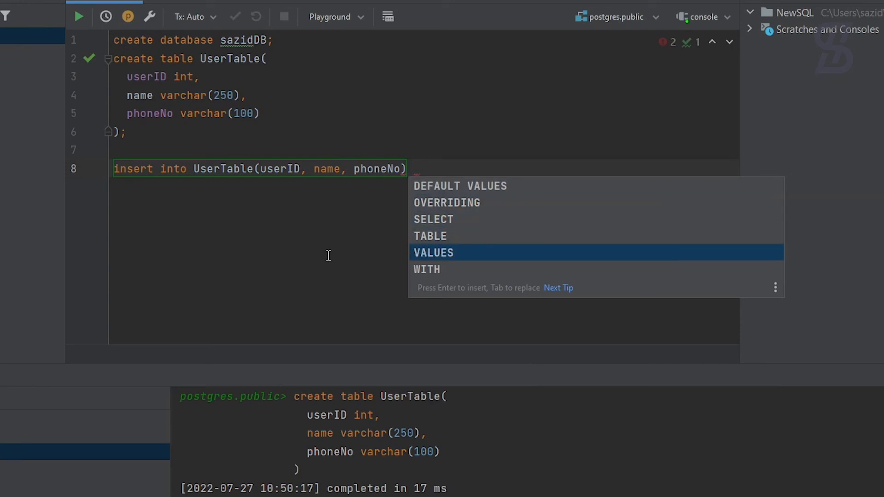
pyautogui.press('Return')
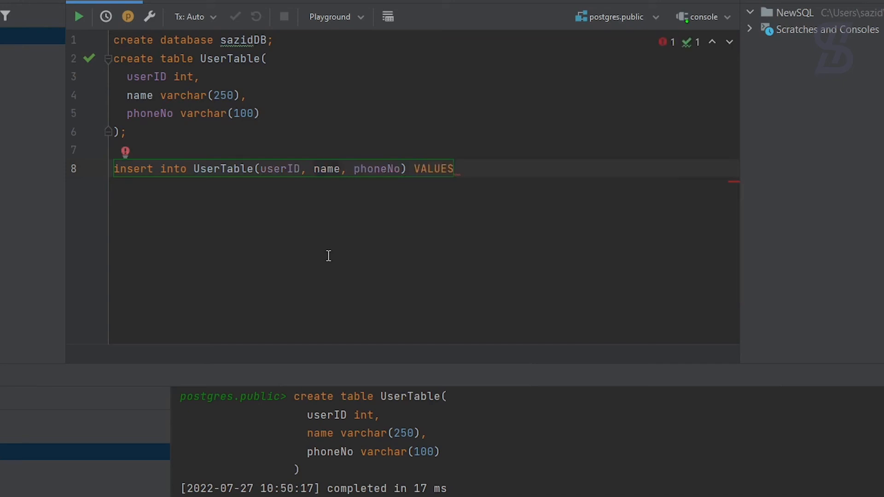
pyautogui.write('(')
pyautogui.hotkey('ctrl', 'Left')
pyautogui.hotkey('ctrl', 'Left')
pyautogui.press('Return')
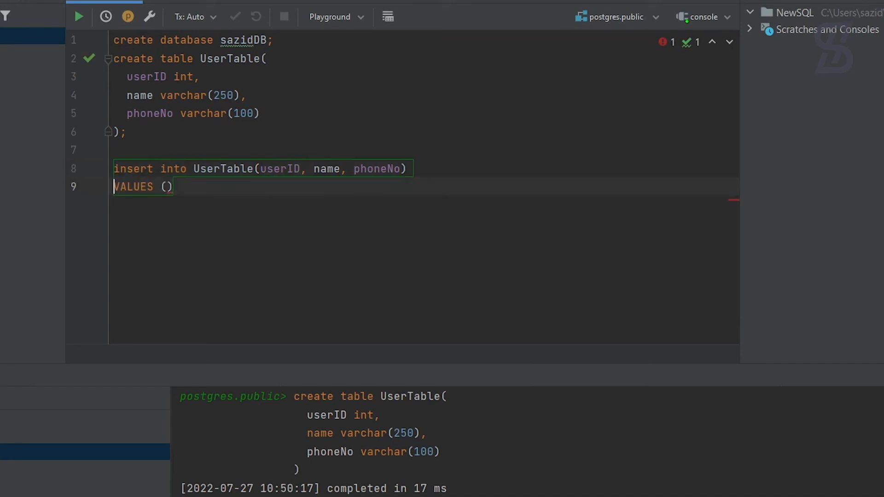
pyautogui.press('Right')
pyautogui.press('Right')
pyautogui.press('Right')
pyautogui.press('Right')
pyautogui.press('Right')
pyautogui.press('Right')
pyautogui.press('Right')
pyautogui.press('Right')
pyautogui.write('1')
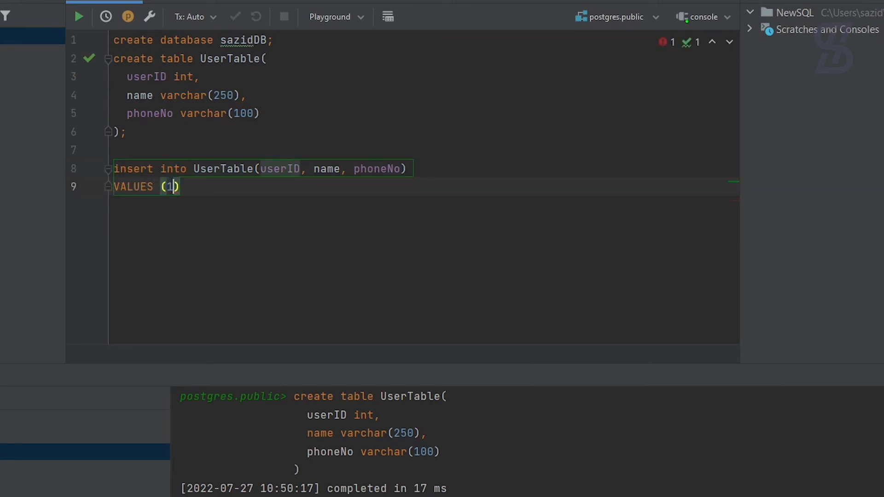
pyautogui.write("01, '")
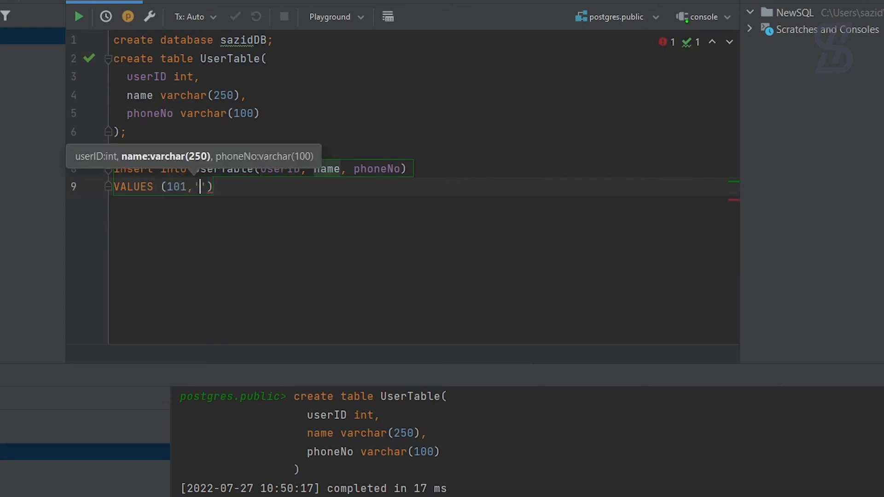
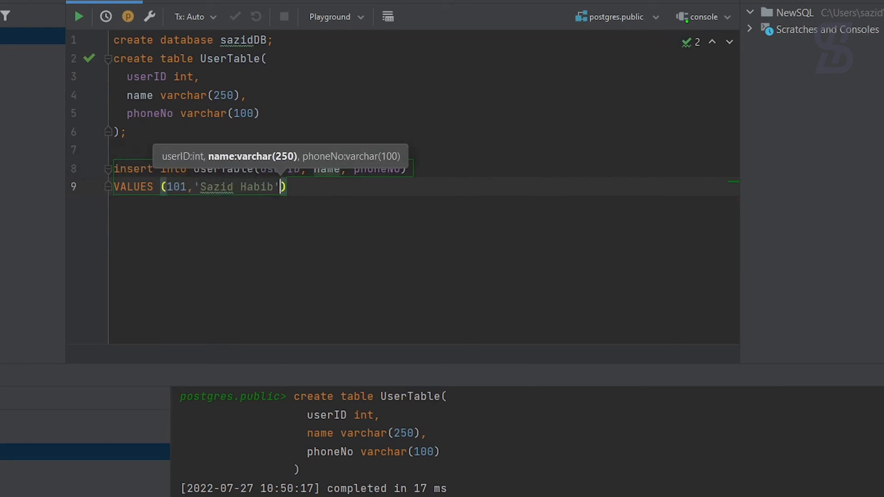
pyautogui.write(", '0123456789")
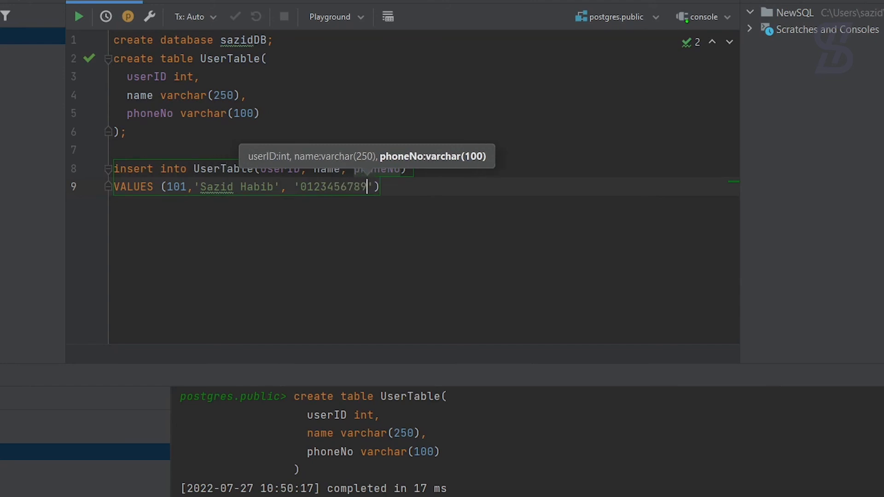
pyautogui.write("');")
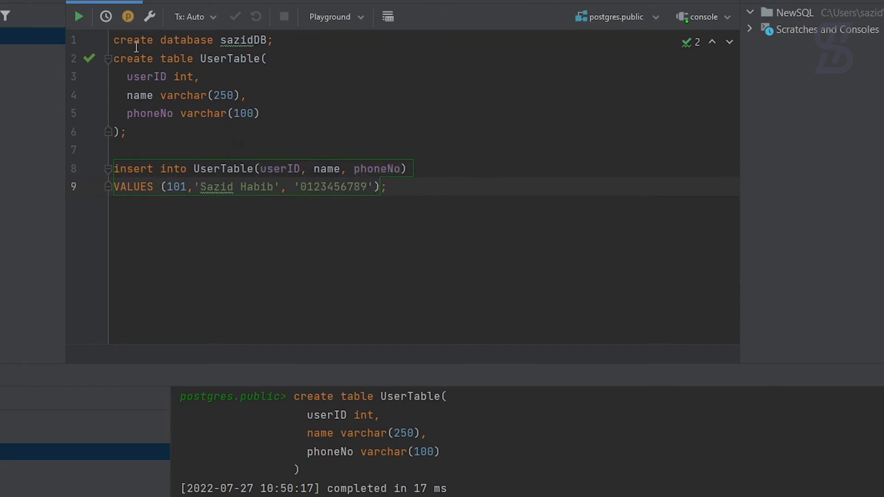
# Execute only the insert into UserTable statement, adding one row.
pyautogui.click(79, 14)
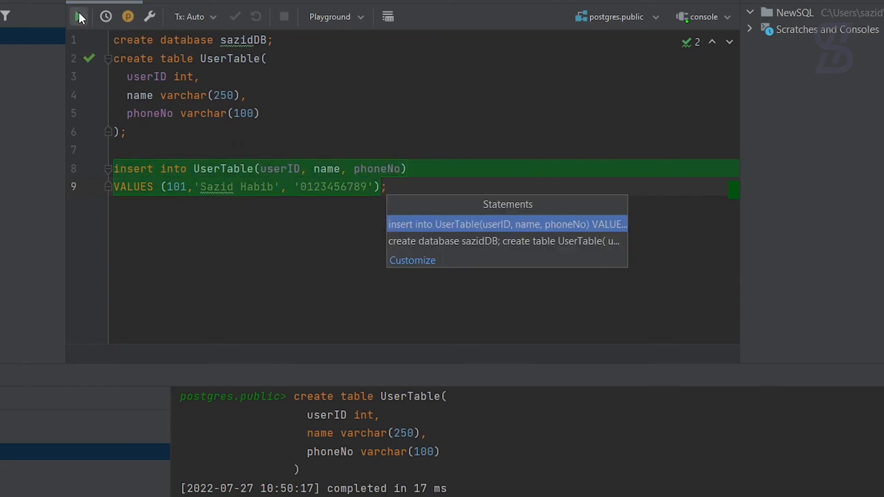
pyautogui.click(449, 226)
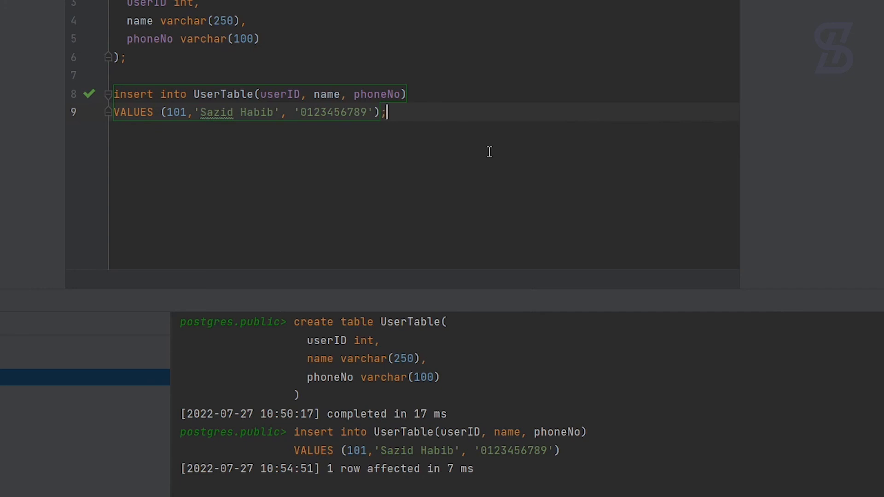
# Write 'select * from UserTable;' on a new line and run only that query.
pyautogui.press('Return')
pyautogui.press('Return')
pyautogui.write('select * f')
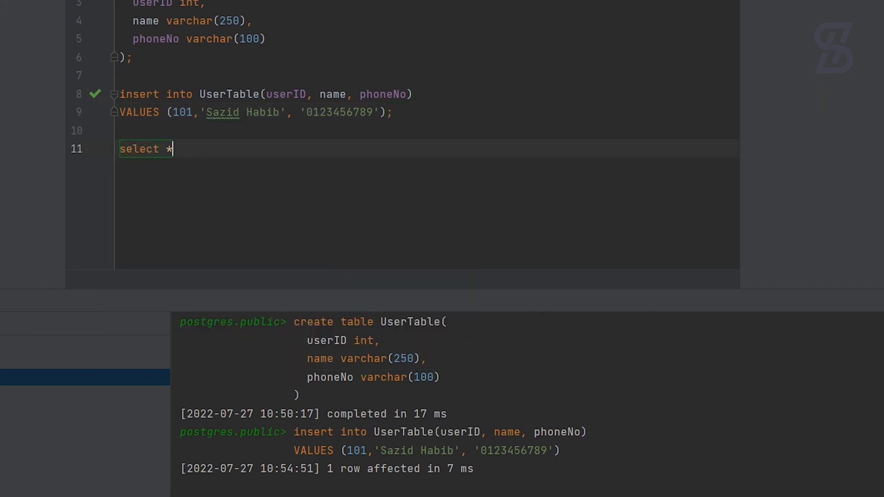
pyautogui.write('rom UserTable;')
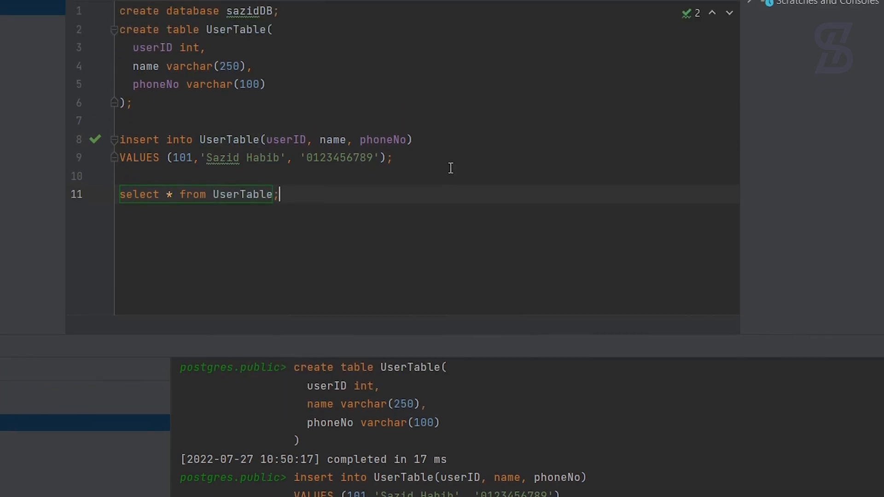
pyautogui.click(80, 10)
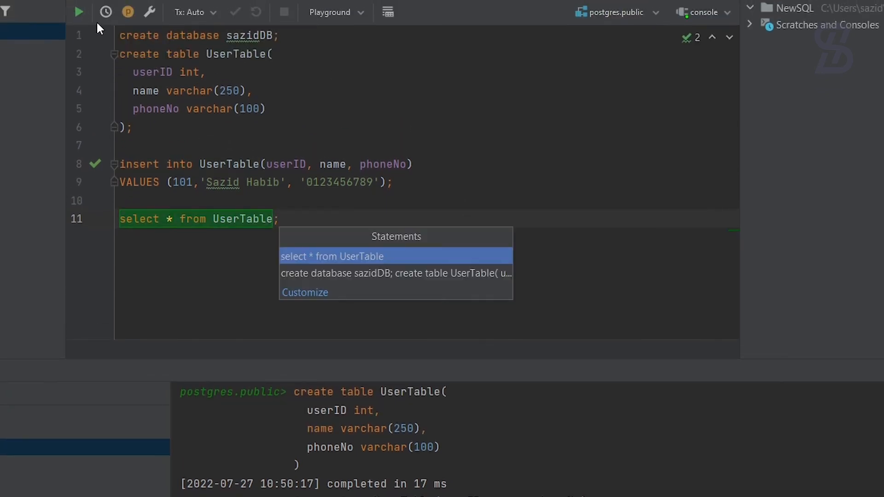
pyautogui.click(305, 257)
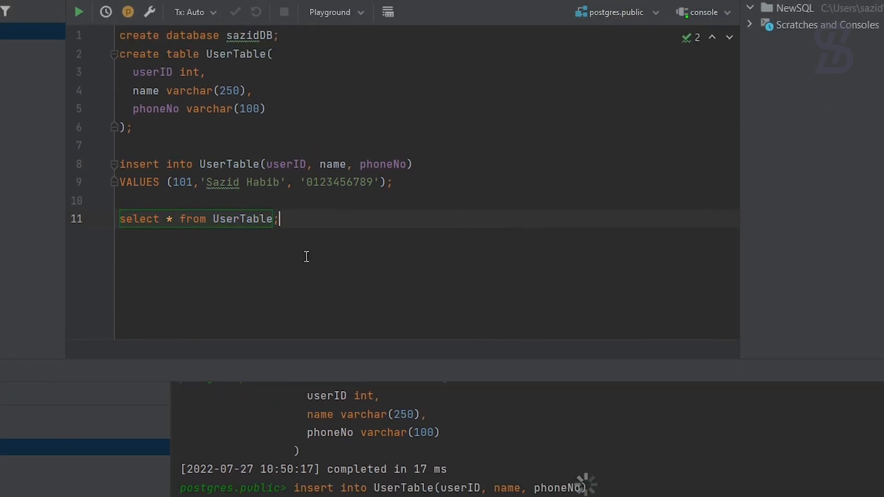